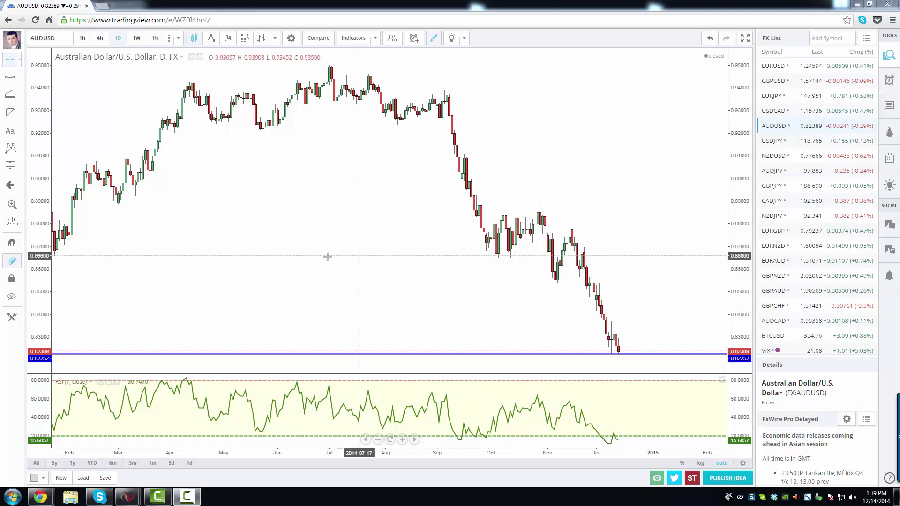
Step: Draw a trend line along the daily decline from about 0.94105 on 2014-09-04 to about 0.86311 on 2014-10-01
{"action": "left_click_drag", "start_coordinate": [327, 255], "coordinate": [387, 258]}
{"action": "scroll", "coordinate": [387, 258], "scroll_direction": "down", "scroll_amount": 5}
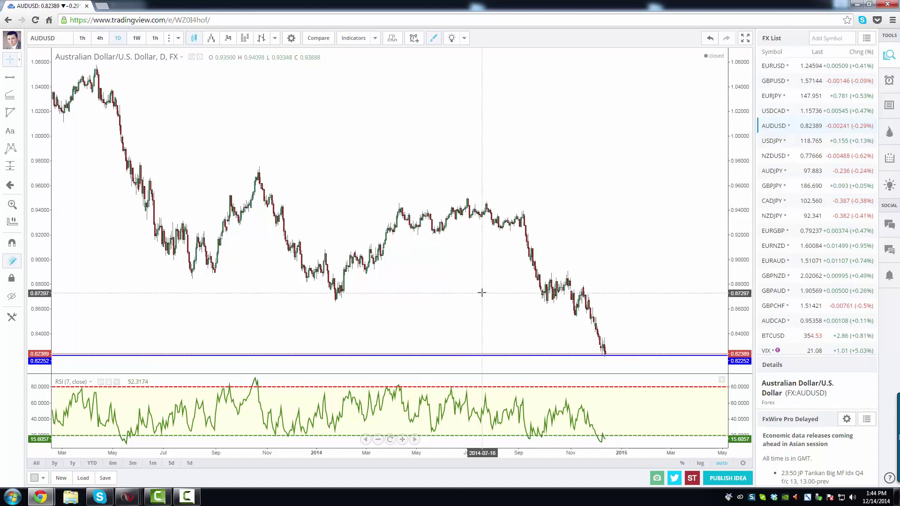
{"action": "scroll", "coordinate": [478, 293], "scroll_direction": "up", "scroll_amount": 5}
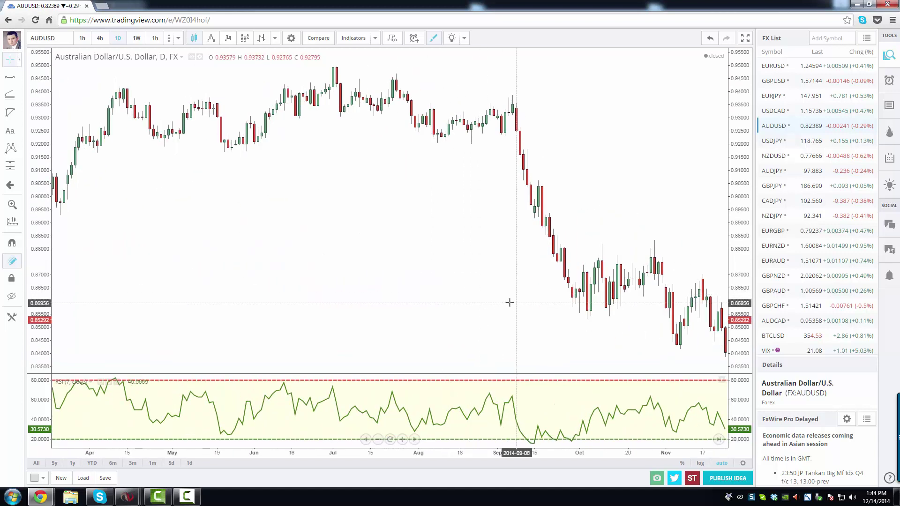
{"action": "scroll", "coordinate": [508, 301], "scroll_direction": "up", "scroll_amount": 2}
{"action": "left_click_drag", "start_coordinate": [436, 289], "coordinate": [402, 247]}
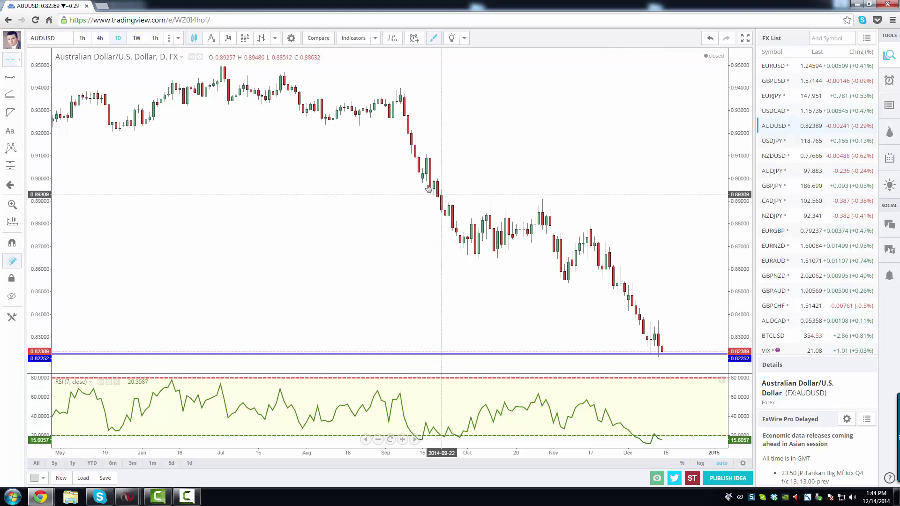
{"action": "left_click", "coordinate": [19, 77]}
{"action": "left_click", "coordinate": [32, 78]}
{"action": "left_click", "coordinate": [397, 85]}
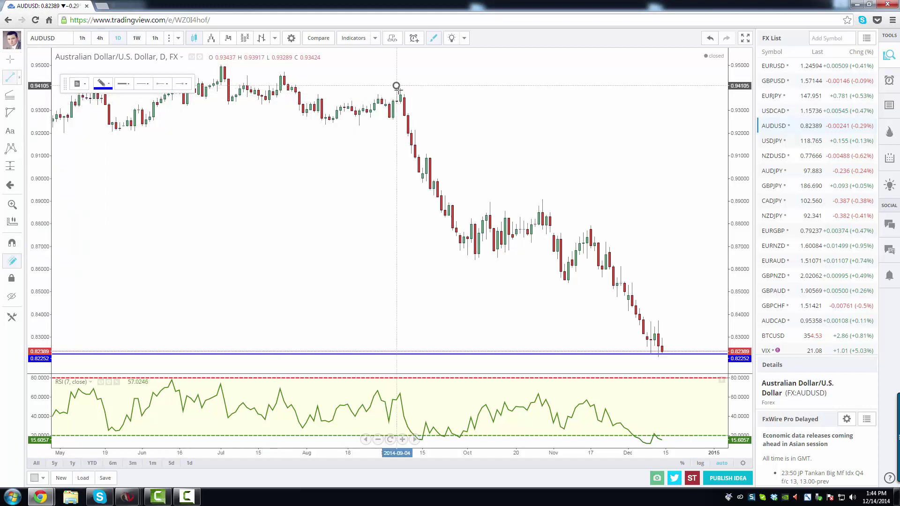
{"action": "left_click", "coordinate": [455, 223]}
{"action": "left_click", "coordinate": [466, 262]}
Step: Continue the zigzag with trend lines up to about 0.89350 on 2014-10-29 and down to about 0.82445 on 2014-12-12
{"action": "left_click", "coordinate": [467, 262]}
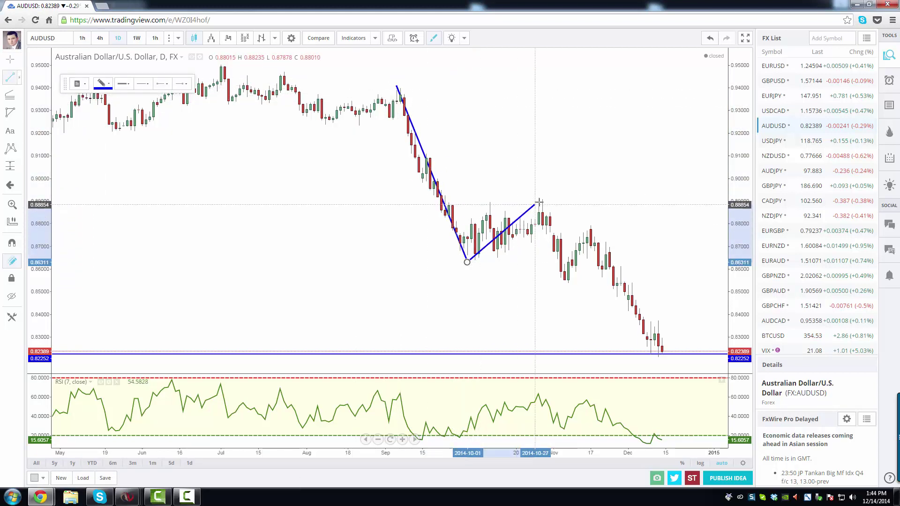
{"action": "left_click", "coordinate": [543, 194]}
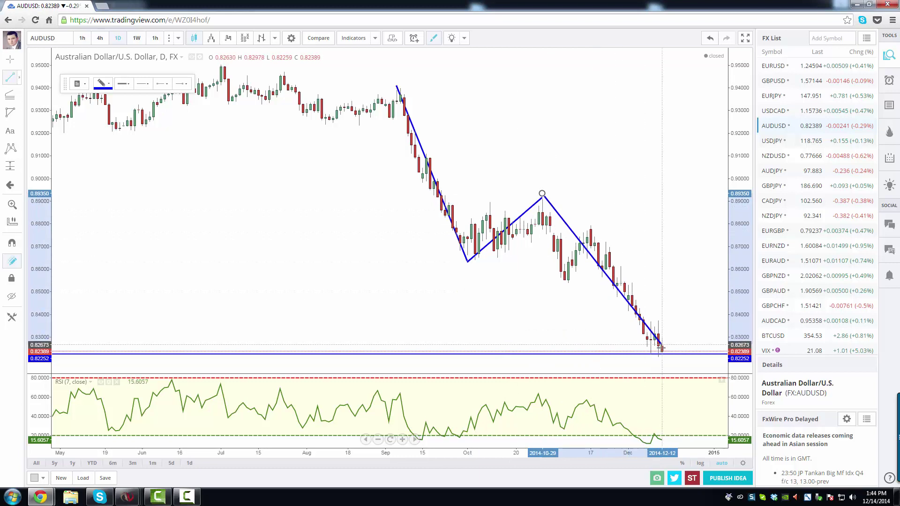
{"action": "left_click", "coordinate": [662, 350]}
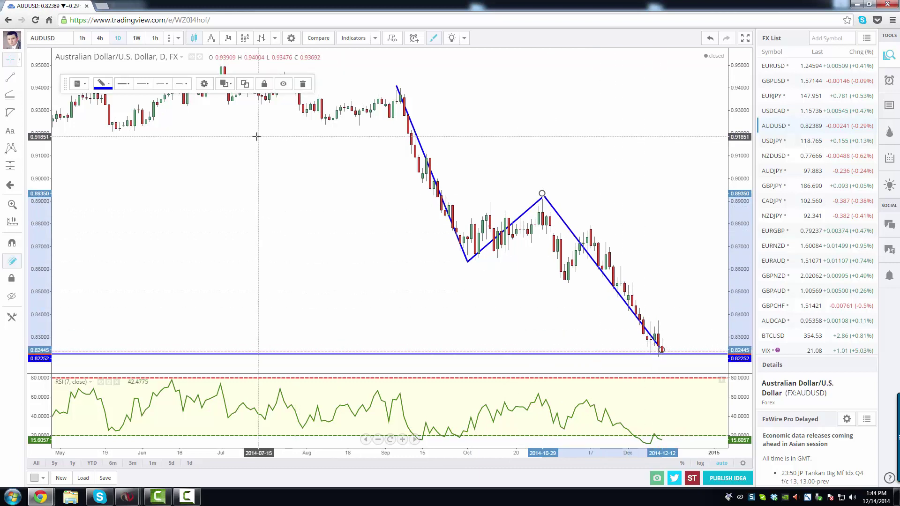
{"action": "left_click", "coordinate": [253, 155]}
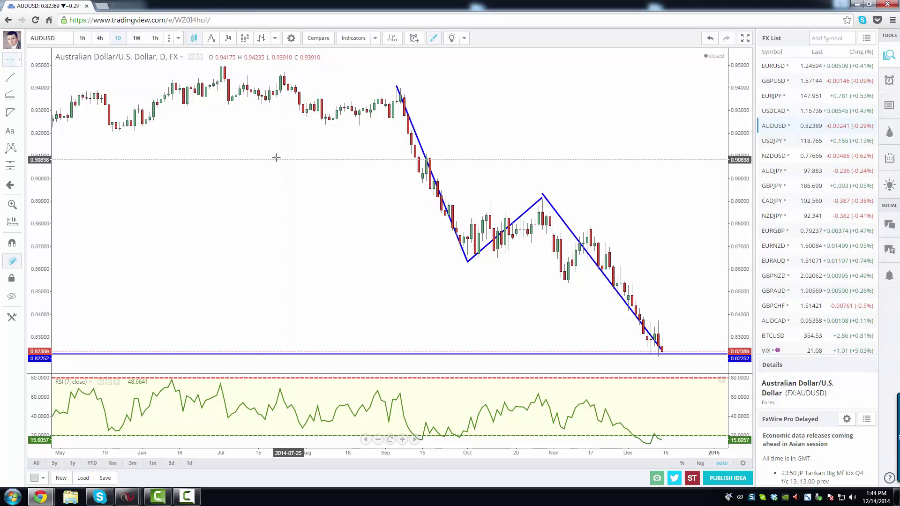
Step: Switch the AUDUSD chart from the daily to the 5-minute interval
{"action": "left_click_drag", "start_coordinate": [275, 157], "coordinate": [420, 265]}
{"action": "scroll", "coordinate": [421, 264], "scroll_direction": "down", "scroll_amount": 2}
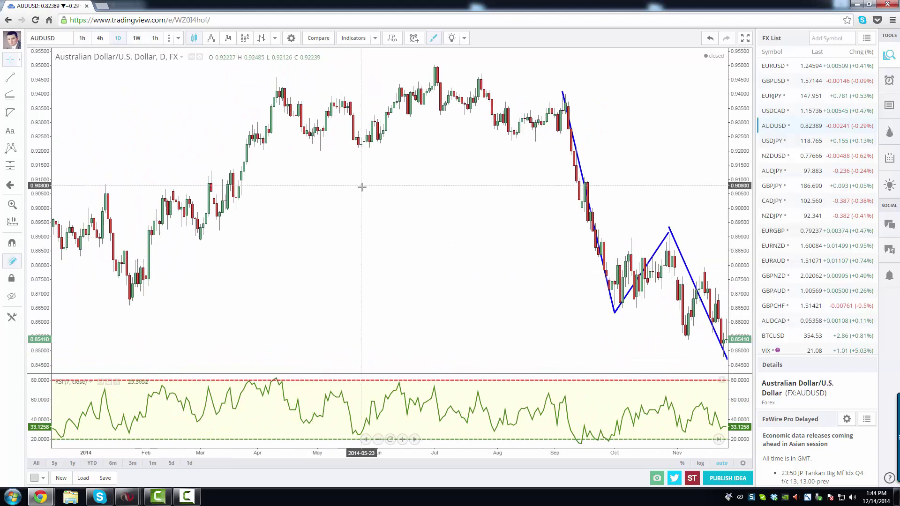
{"action": "scroll", "coordinate": [362, 187], "scroll_direction": "up", "scroll_amount": 2}
{"action": "left_click", "coordinate": [81, 38]}
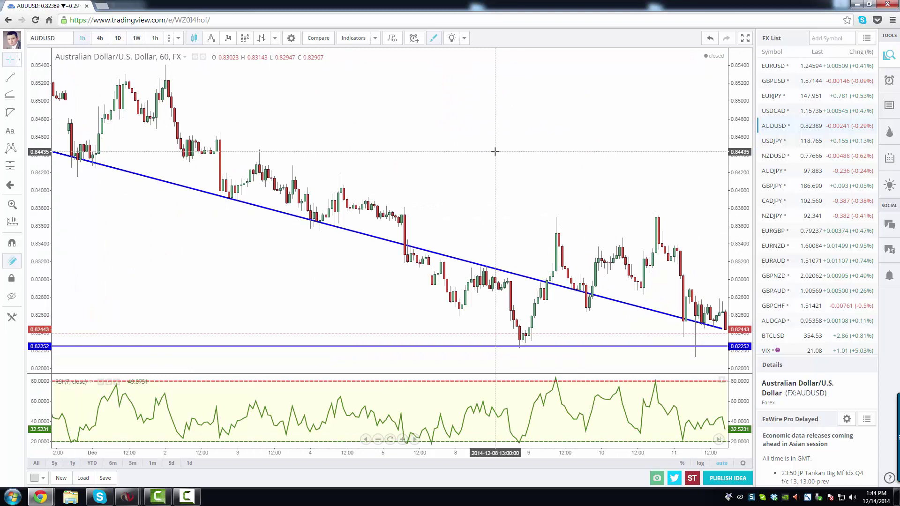
{"action": "type", "text": "15"}
{"action": "key", "text": "BackSpace"}
{"action": "key", "text": "BackSpace"}
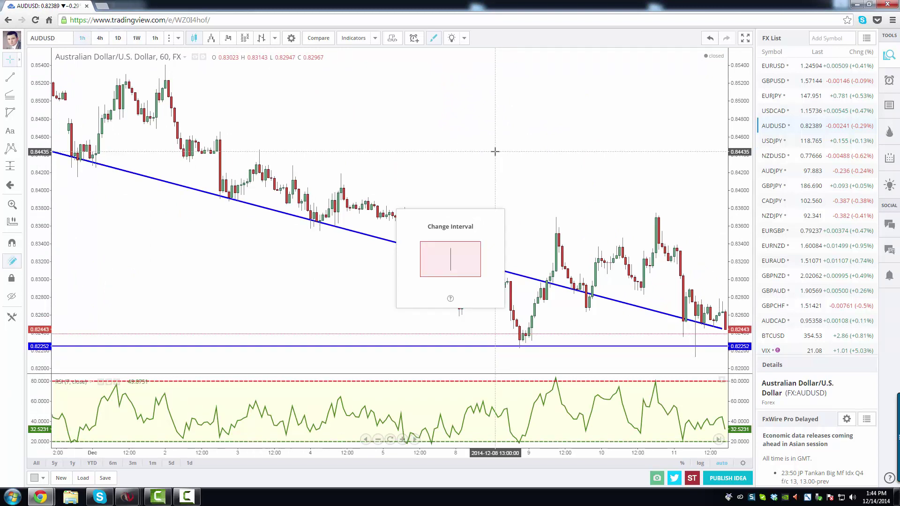
{"action": "type", "text": "5"}
{"action": "key", "text": "Return"}
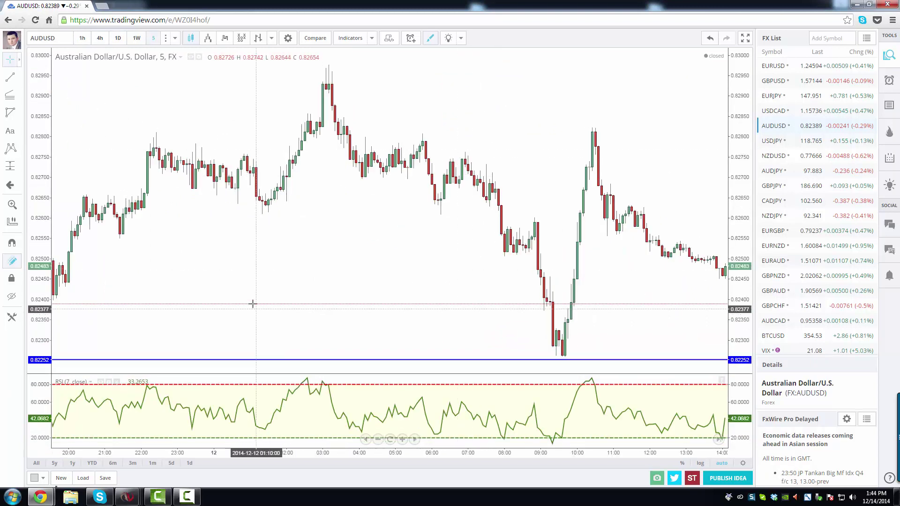
Step: Draw a rectangle around the sideways candles from 04:55 to 06:55 on 2014-12-11, between about 0.82951 and 0.82731
{"action": "left_click_drag", "start_coordinate": [251, 302], "coordinate": [528, 297]}
{"action": "left_click_drag", "start_coordinate": [373, 312], "coordinate": [406, 311]}
{"action": "left_click_drag", "start_coordinate": [337, 309], "coordinate": [402, 309]}
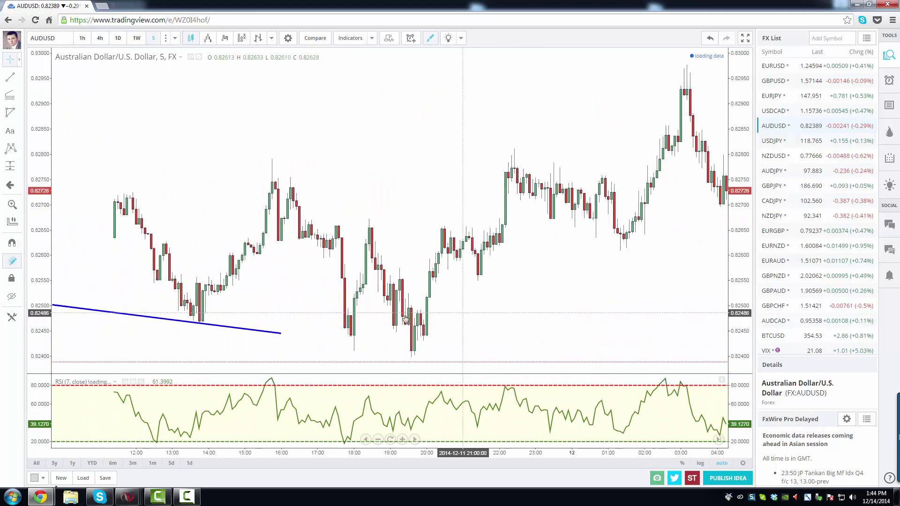
{"action": "left_click_drag", "start_coordinate": [296, 312], "coordinate": [477, 304]}
{"action": "left_click_drag", "start_coordinate": [328, 289], "coordinate": [558, 292]}
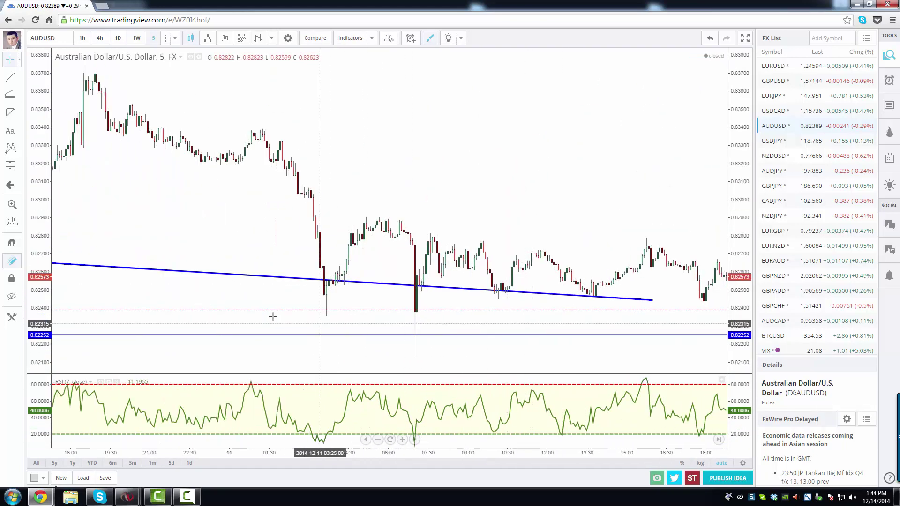
{"action": "scroll", "coordinate": [306, 316], "scroll_direction": "up", "scroll_amount": 5}
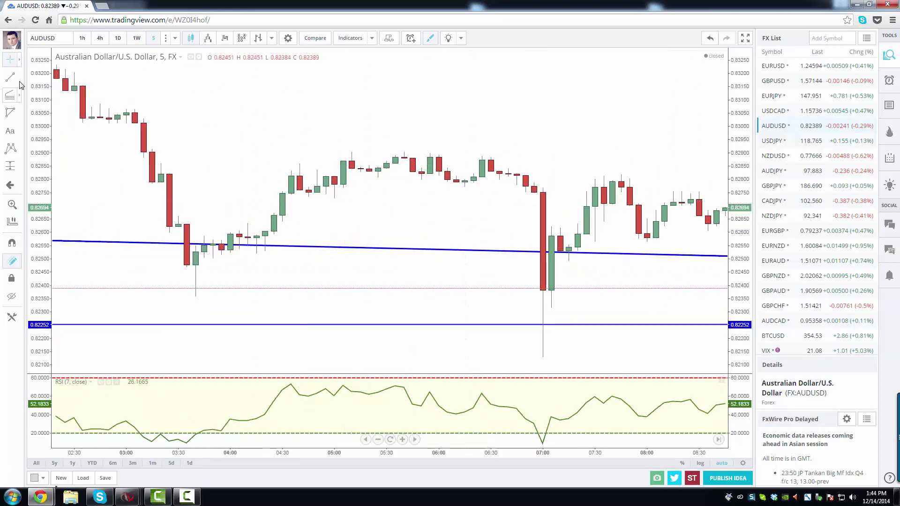
{"action": "left_click", "coordinate": [19, 115]}
{"action": "left_click", "coordinate": [32, 133]}
{"action": "left_click", "coordinate": [325, 139]}
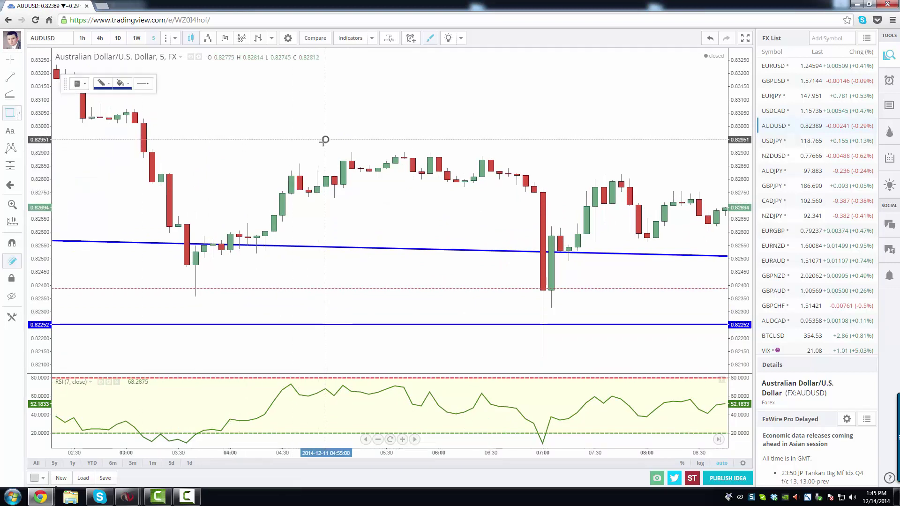
{"action": "left_click", "coordinate": [534, 196]}
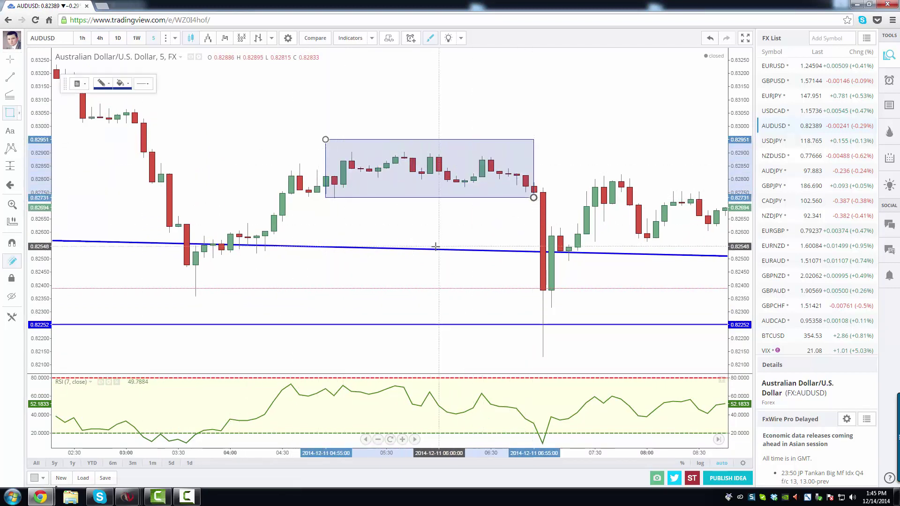
Step: Extend the rectangle's start back to 04:30 on 2014-12-11, with its upper edge at about 0.82943
{"action": "scroll", "coordinate": [399, 190], "scroll_direction": "up", "scroll_amount": 1}
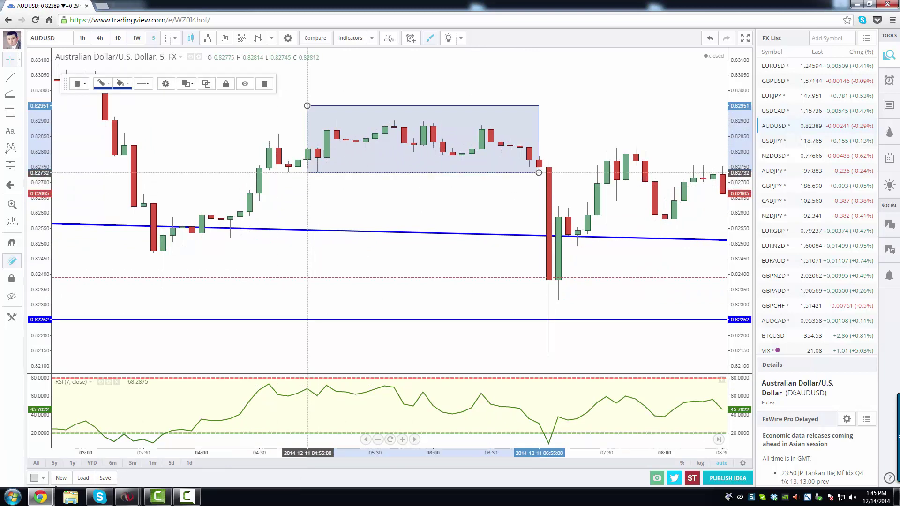
{"action": "left_click_drag", "start_coordinate": [307, 106], "coordinate": [259, 108]}
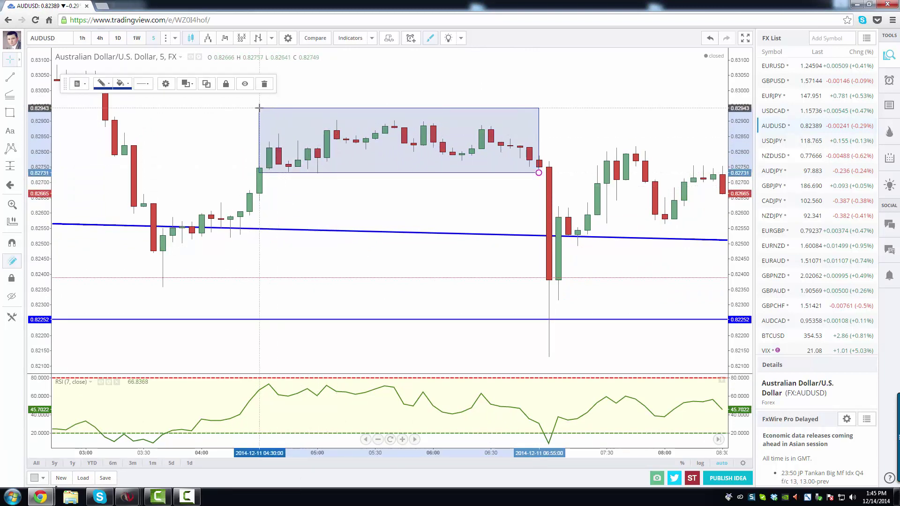
{"action": "left_click", "coordinate": [421, 213]}
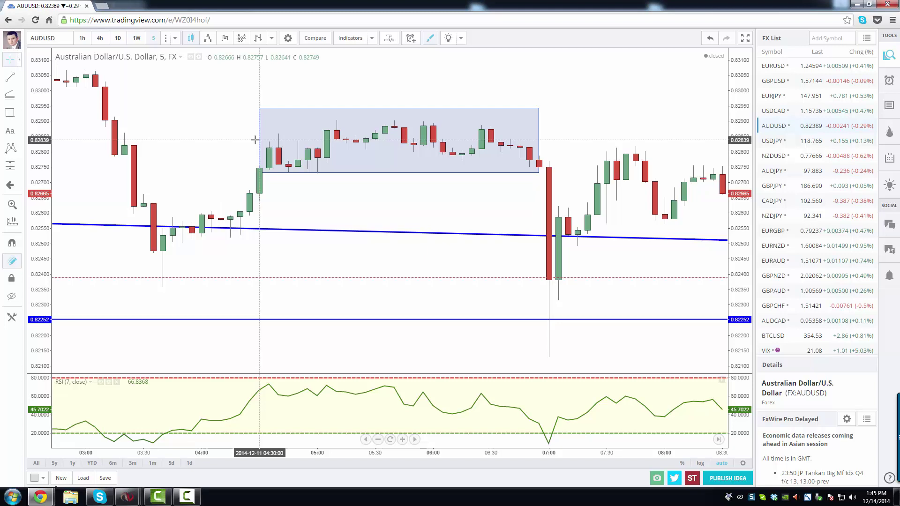
Step: Change the 5-minute chart's type from candles to Renko
{"action": "scroll", "coordinate": [253, 145], "scroll_direction": "down", "scroll_amount": 2}
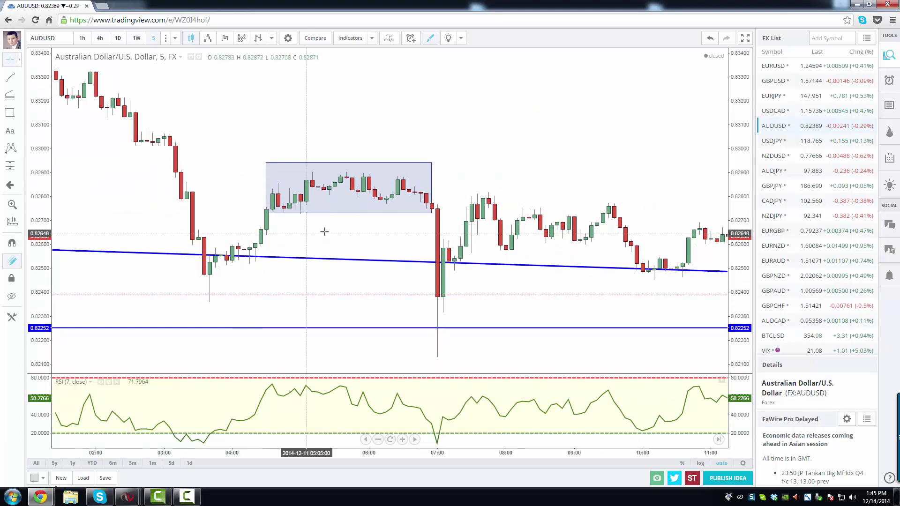
{"action": "left_click_drag", "start_coordinate": [360, 251], "coordinate": [371, 253]}
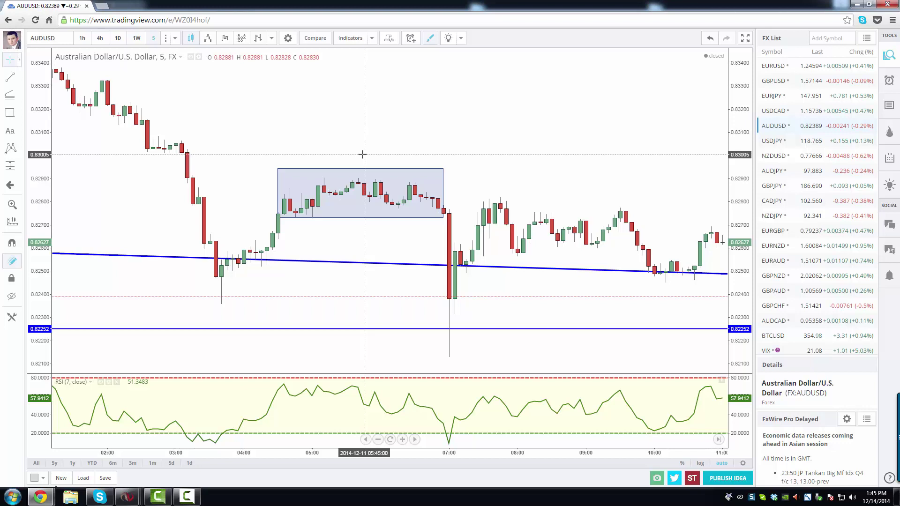
{"action": "left_click", "coordinate": [207, 37]}
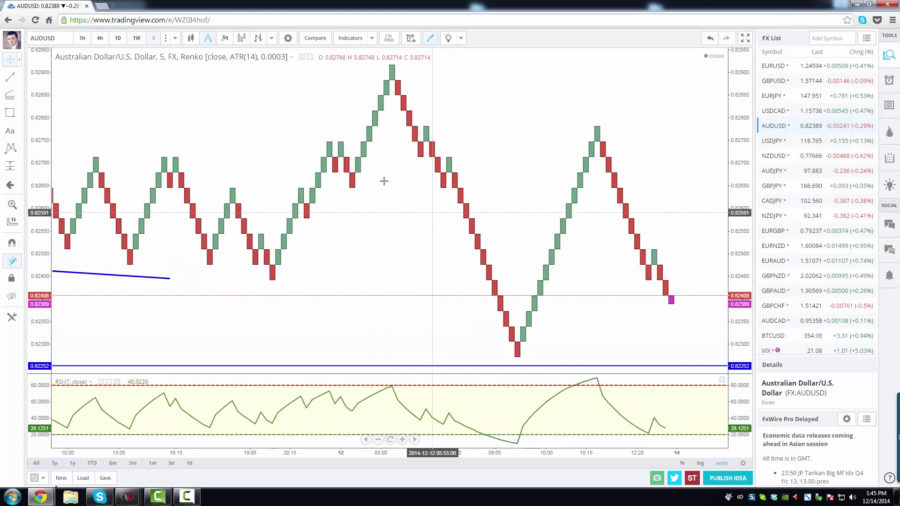
{"action": "left_click", "coordinate": [271, 37]}
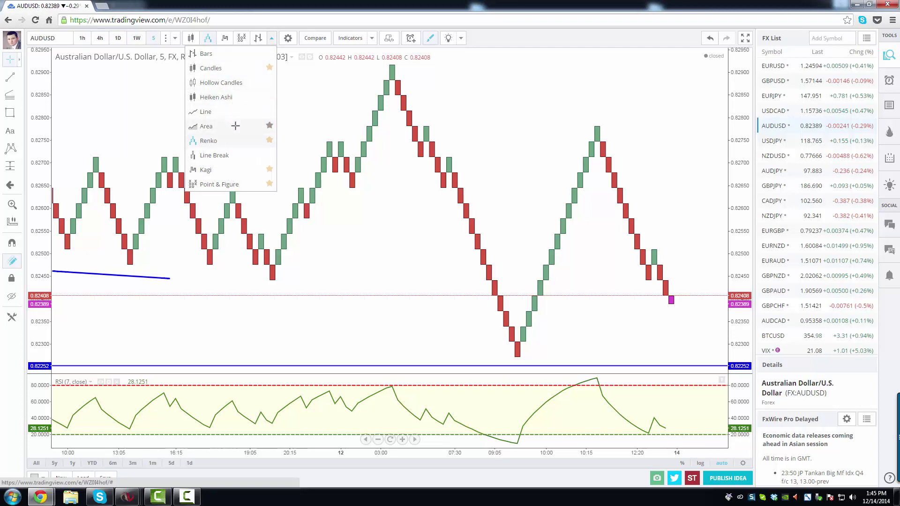
{"action": "left_click", "coordinate": [357, 215]}
Step: Delete the slanted blue trend line that ends on 2014-12-11 below the Renko bricks
{"action": "left_click_drag", "start_coordinate": [425, 234], "coordinate": [414, 233]}
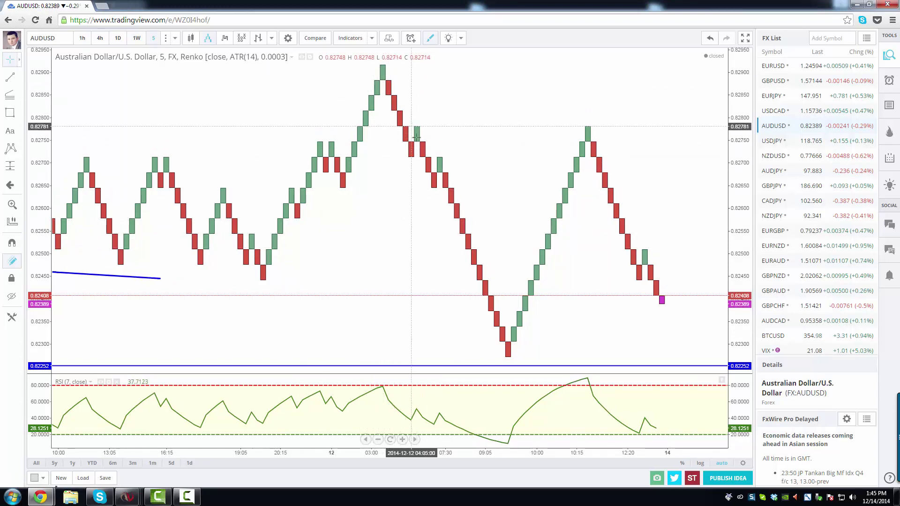
{"action": "key", "text": "Left"}
{"action": "key", "text": "Left"}
{"action": "key", "text": "Left"}
{"action": "key", "text": "Left"}
{"action": "key", "text": "Left"}
{"action": "key", "text": "Left"}
{"action": "key", "text": "Left"}
{"action": "key", "text": "Left"}
{"action": "key", "text": "Left"}
{"action": "key", "text": "Left"}
{"action": "key", "text": "Left"}
{"action": "key", "text": "Left"}
{"action": "key", "text": "Left"}
{"action": "key", "text": "Left"}
{"action": "key", "text": "Left"}
{"action": "key", "text": "Left"}
{"action": "key", "text": "Left"}
{"action": "key", "text": "Left"}
{"action": "key", "text": "Left"}
{"action": "key", "text": "Left"}
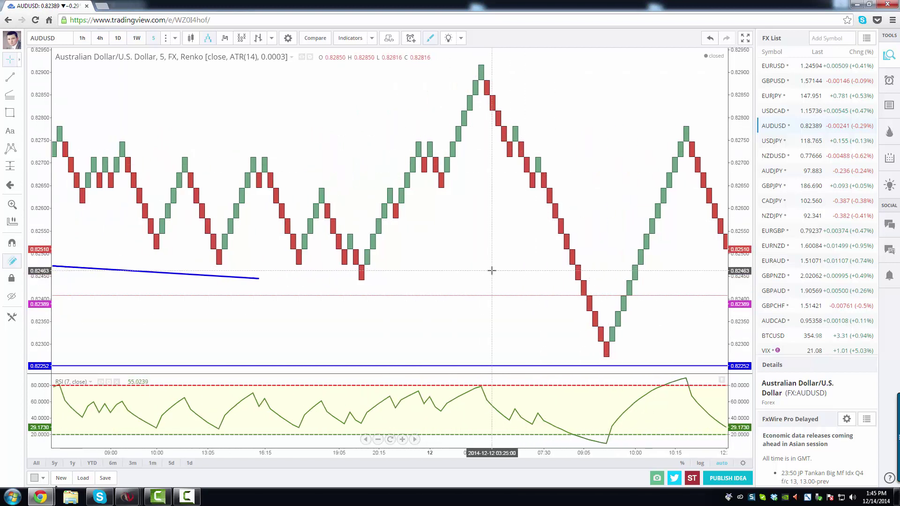
{"action": "key", "text": "Left"}
{"action": "key", "text": "Left"}
{"action": "key", "text": "Left"}
{"action": "key", "text": "Left"}
{"action": "key", "text": "Left"}
{"action": "key", "text": "Left"}
{"action": "key", "text": "Left"}
{"action": "key", "text": "Left"}
{"action": "key", "text": "Left"}
{"action": "key", "text": "Left"}
{"action": "key", "text": "Left"}
{"action": "key", "text": "Left"}
{"action": "key", "text": "Left"}
{"action": "key", "text": "Left"}
{"action": "key", "text": "Left"}
{"action": "key", "text": "Left"}
{"action": "key", "text": "Left"}
{"action": "key", "text": "Left"}
{"action": "key", "text": "Left"}
{"action": "key", "text": "Left"}
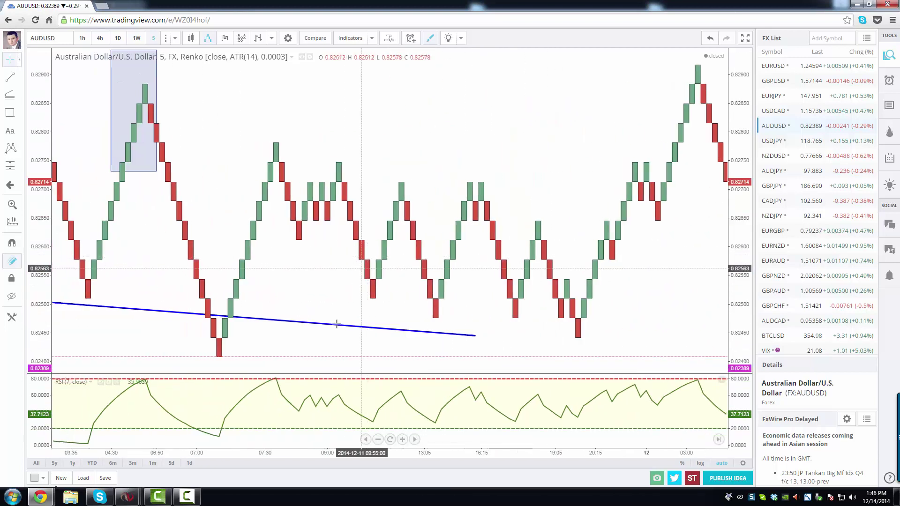
{"action": "left_click", "coordinate": [333, 325]}
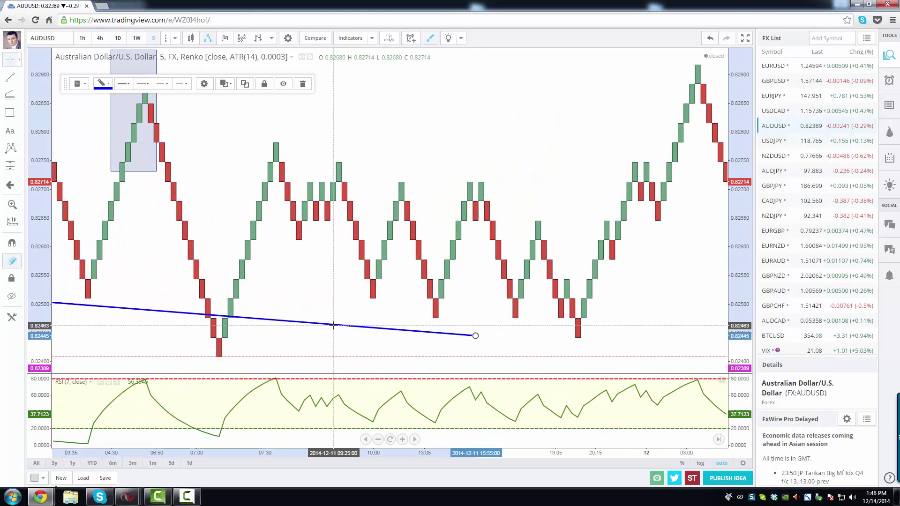
{"action": "key", "text": "Delete"}
Step: Change the chart type to Point & Figure and select the rectangle marking the 2014-12-11 consolidation
{"action": "scroll", "coordinate": [392, 454], "scroll_direction": "down", "scroll_amount": 3}
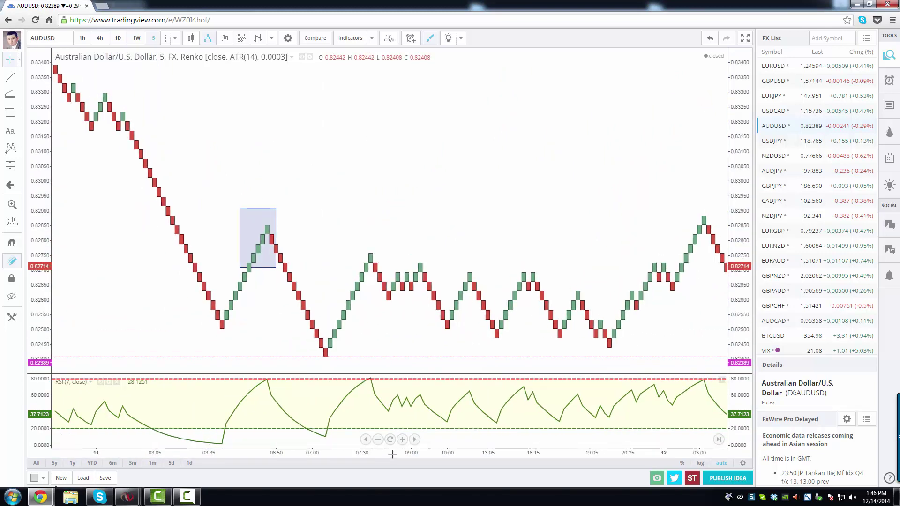
{"action": "scroll", "coordinate": [392, 454], "scroll_direction": "down", "scroll_amount": 5}
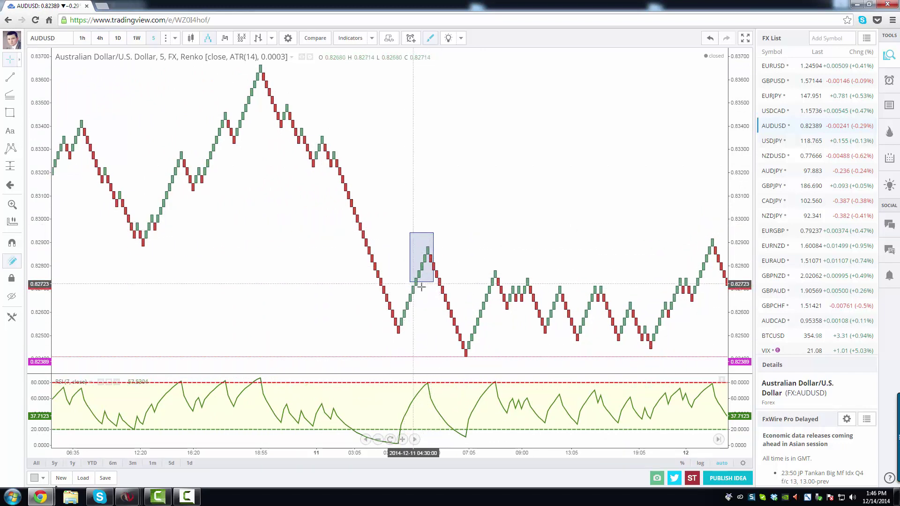
{"action": "scroll", "coordinate": [411, 317], "scroll_direction": "up", "scroll_amount": 5}
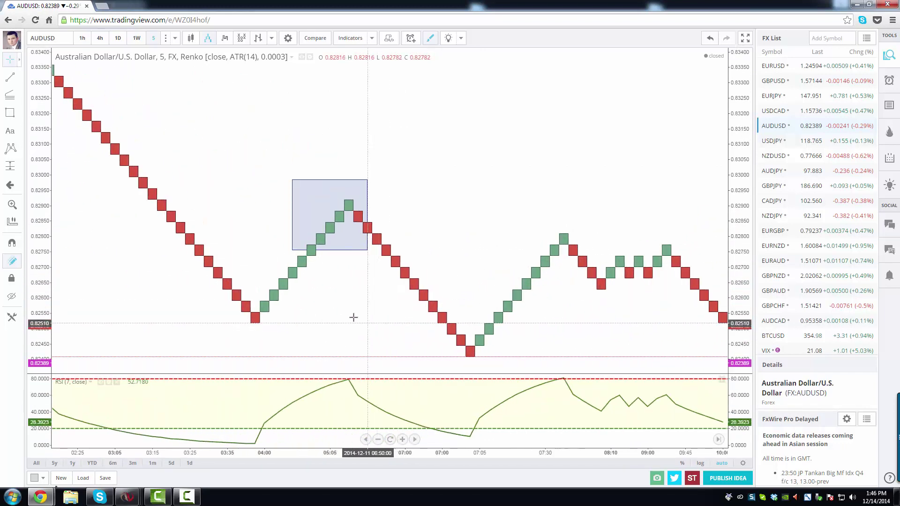
{"action": "left_click_drag", "start_coordinate": [354, 317], "coordinate": [365, 295]}
{"action": "left_click", "coordinate": [362, 201]}
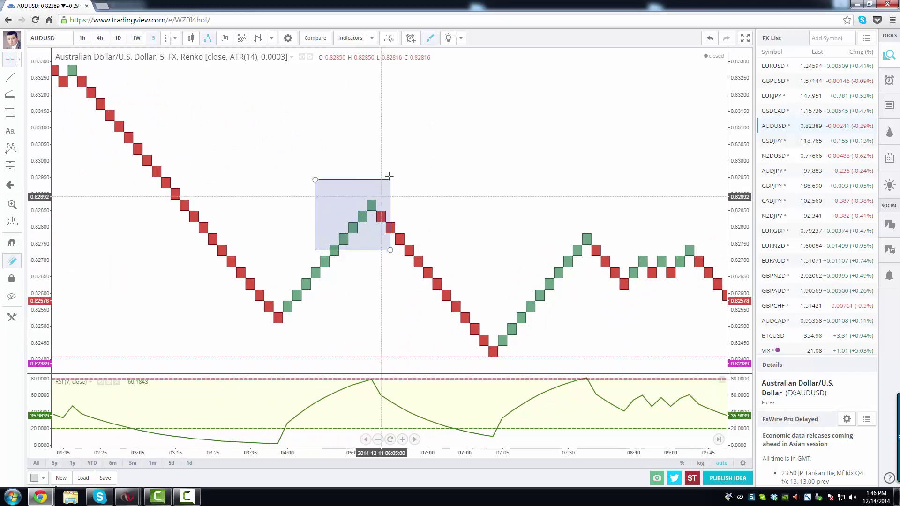
{"action": "left_click", "coordinate": [307, 123]}
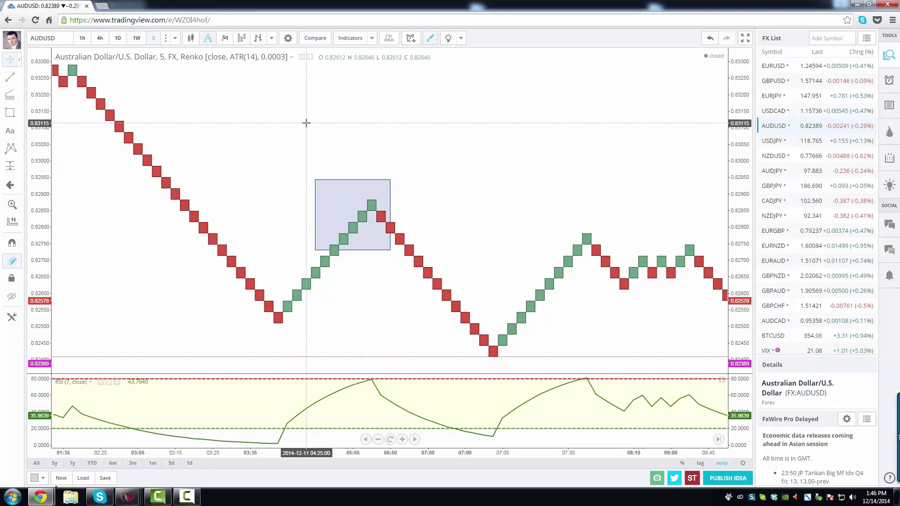
{"action": "left_click", "coordinate": [240, 38]}
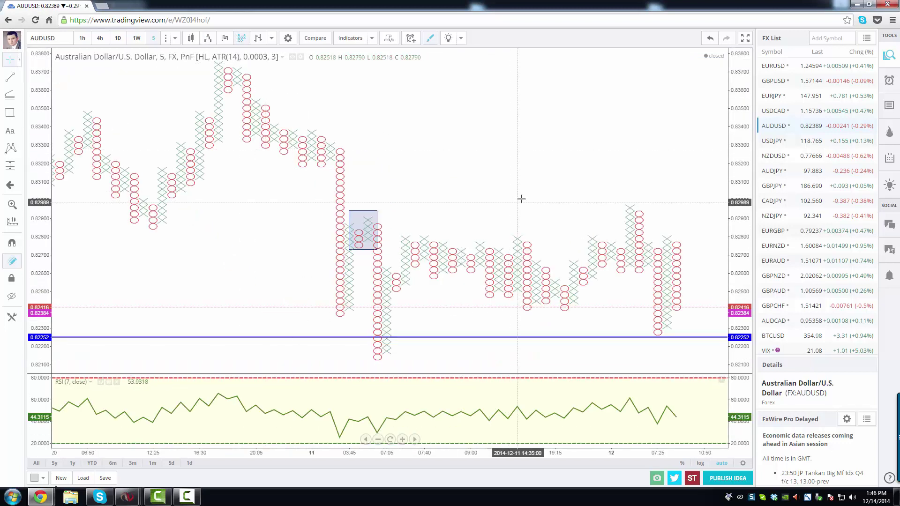
{"action": "left_click", "coordinate": [362, 232]}
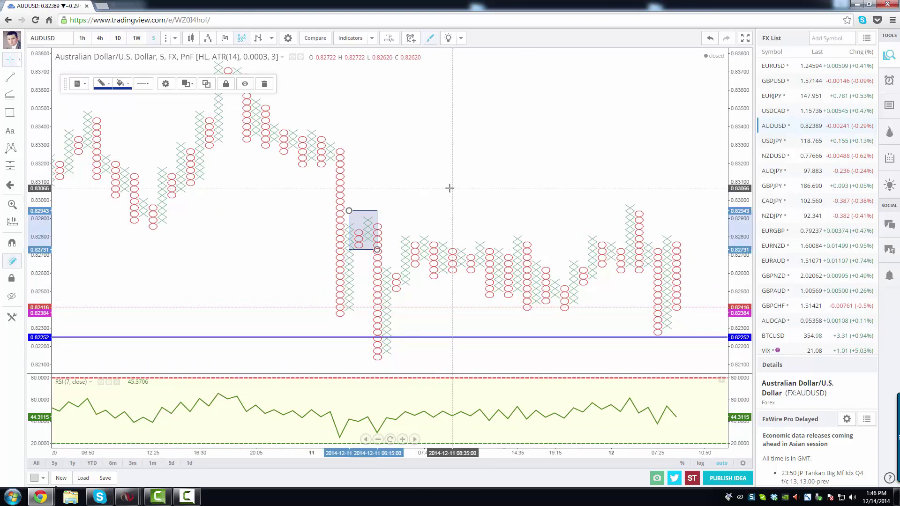
Step: Delete the rectangle marking the 2014-12-11 consolidation and show more of the earlier Point & Figure columns
{"action": "key", "text": "Delete"}
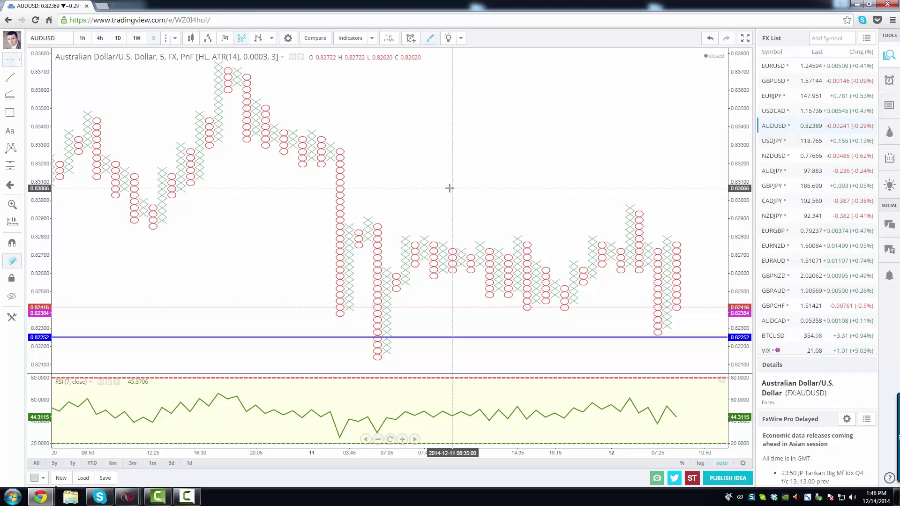
{"action": "left_click_drag", "start_coordinate": [165, 255], "coordinate": [243, 252]}
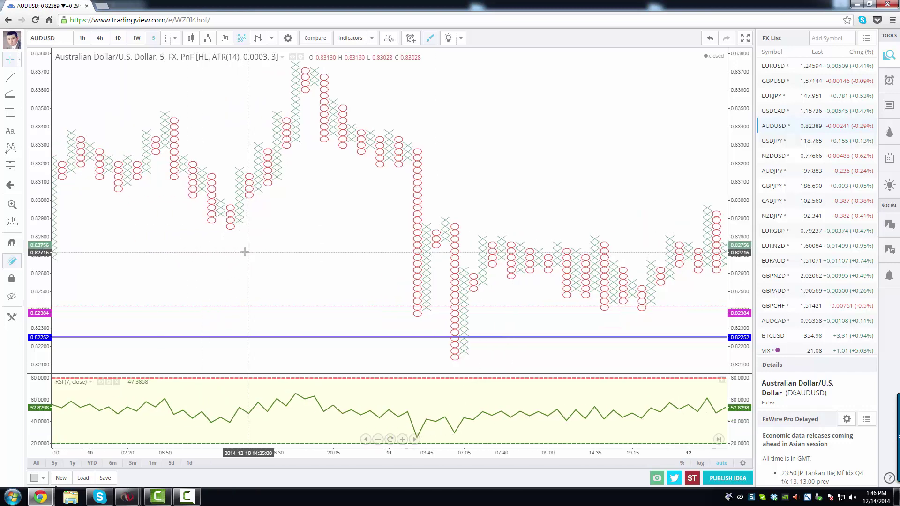
{"action": "scroll", "coordinate": [246, 252], "scroll_direction": "down", "scroll_amount": 2}
{"action": "scroll", "coordinate": [246, 252], "scroll_direction": "down", "scroll_amount": 3}
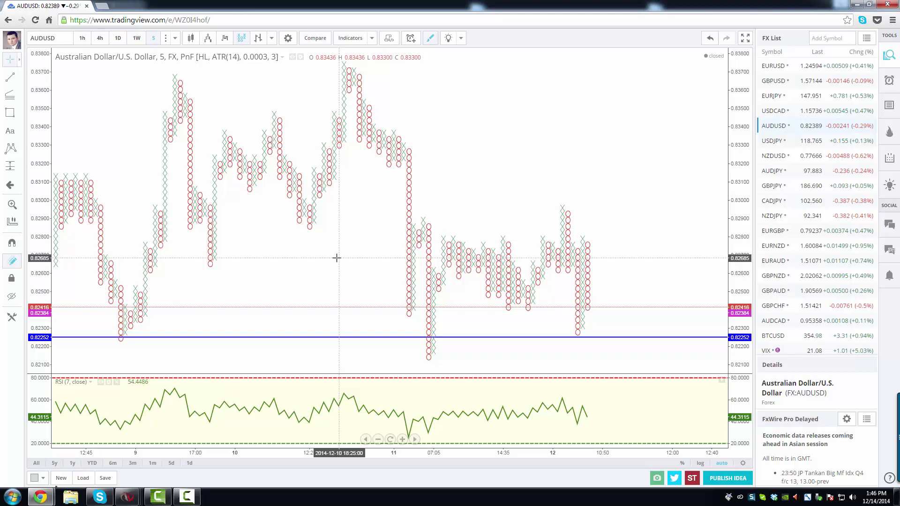
Step: Try the Kagi chart type, settle on Line Break, and show its price history back to before 2014-12-09
{"action": "left_click", "coordinate": [272, 38]}
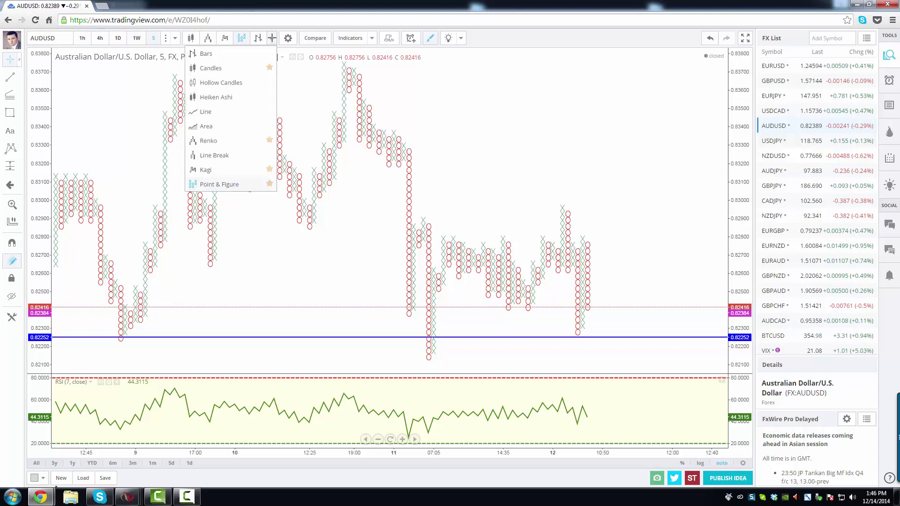
{"action": "left_click", "coordinate": [206, 169]}
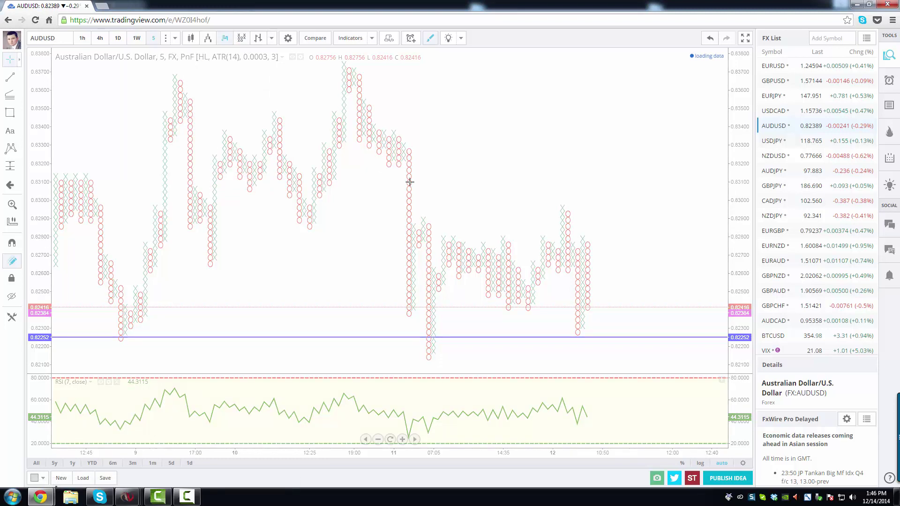
{"action": "left_click", "coordinate": [271, 38]}
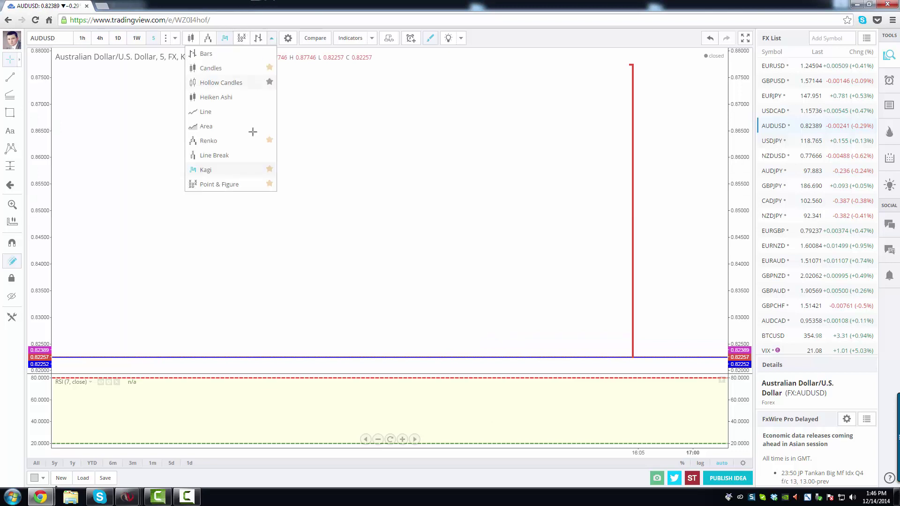
{"action": "left_click", "coordinate": [239, 155]}
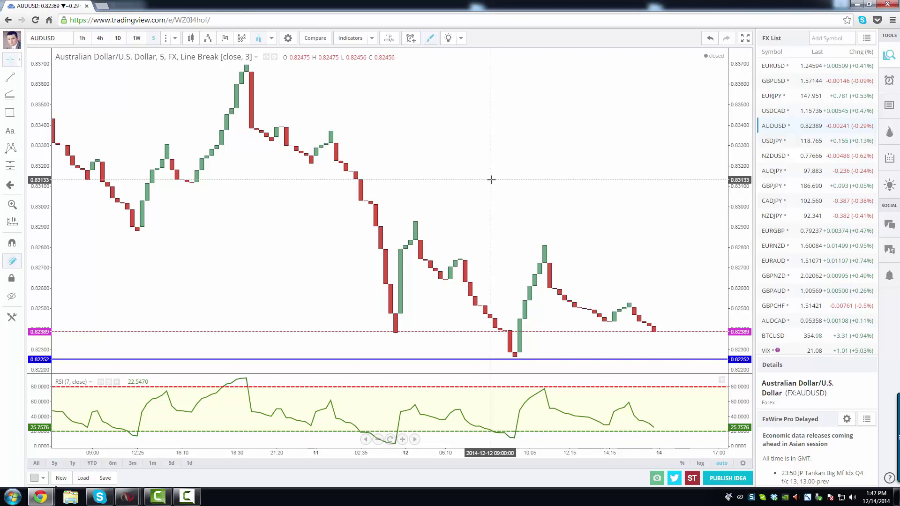
{"action": "scroll", "coordinate": [291, 257], "scroll_direction": "down", "scroll_amount": 4}
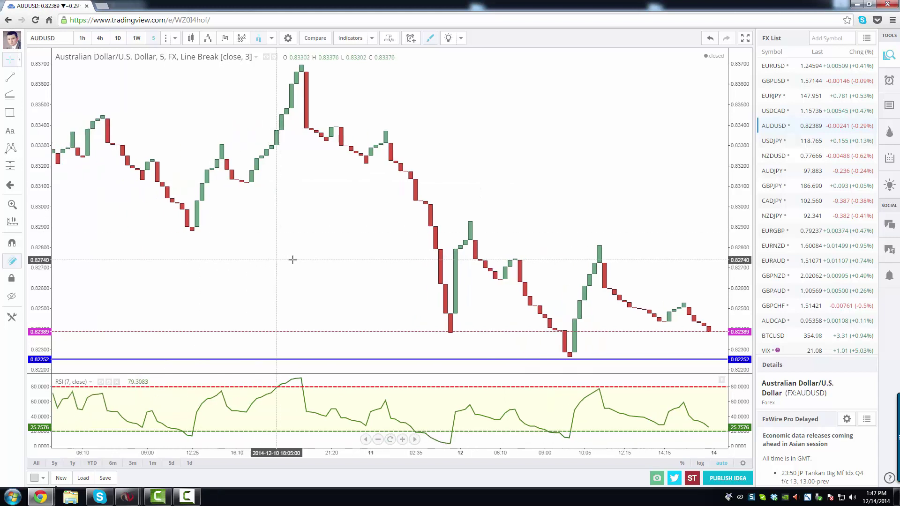
{"action": "scroll", "coordinate": [262, 266], "scroll_direction": "down", "scroll_amount": 4}
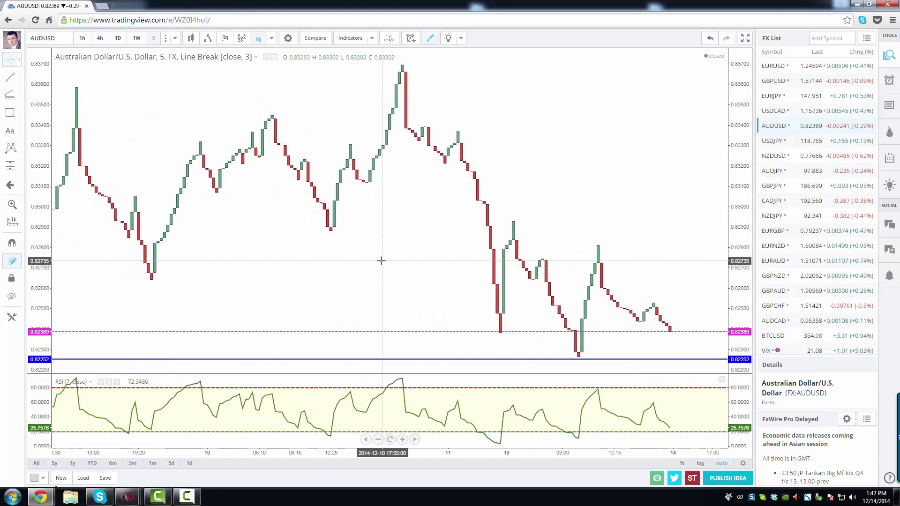
{"action": "left_click_drag", "start_coordinate": [387, 264], "coordinate": [474, 268]}
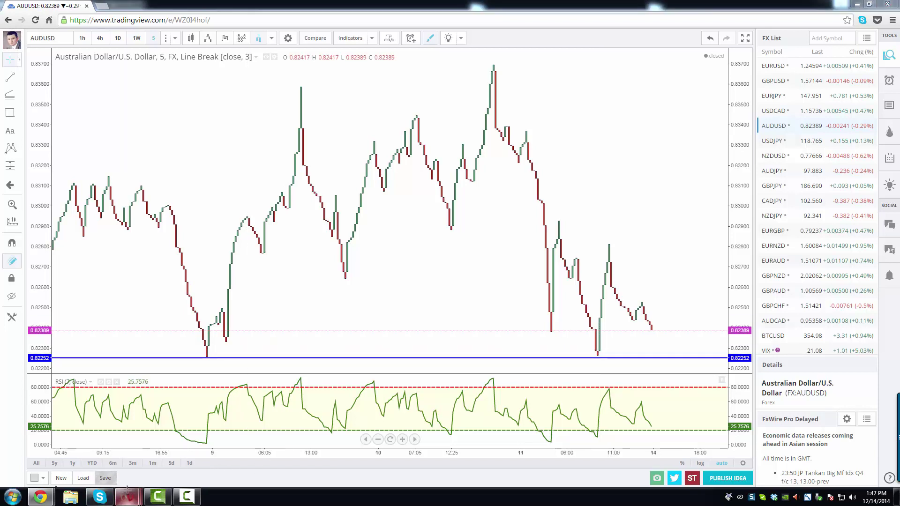
Step: Switch to NinjaTrader's 1-minute $EURUSD candle chart for 12/12/2014
{"action": "mouse_move", "coordinate": [127, 492]}
{"action": "left_click", "coordinate": [126, 452]}
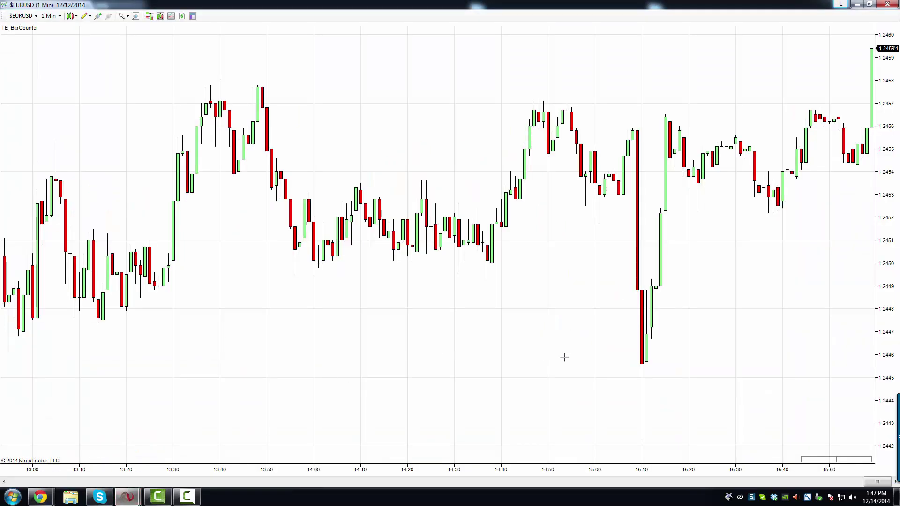
{"action": "scroll", "coordinate": [565, 358], "scroll_direction": "down", "scroll_amount": 1}
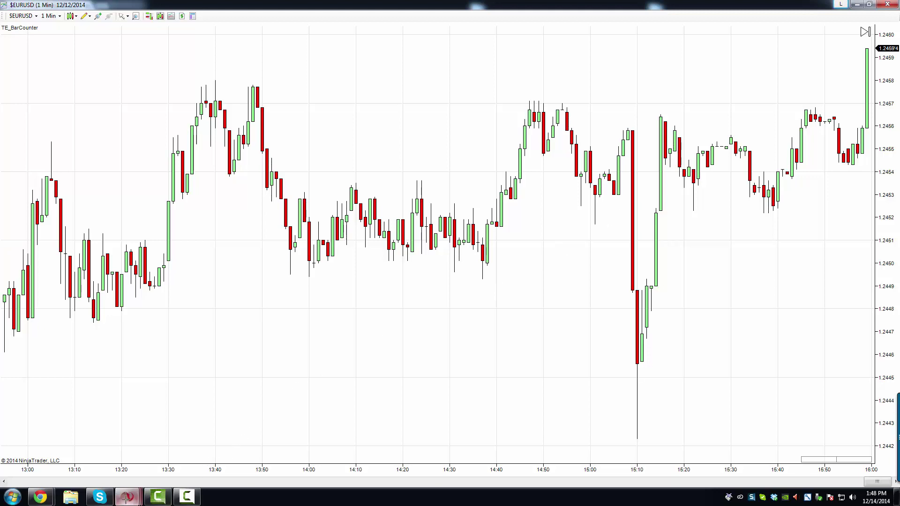
Step: Compare the $EURUSD TE_BrickWickBars_CThru (22,1) chart with the 1-minute candle chart, ending on the brick chart
{"action": "mouse_move", "coordinate": [127, 496]}
{"action": "left_click", "coordinate": [164, 447]}
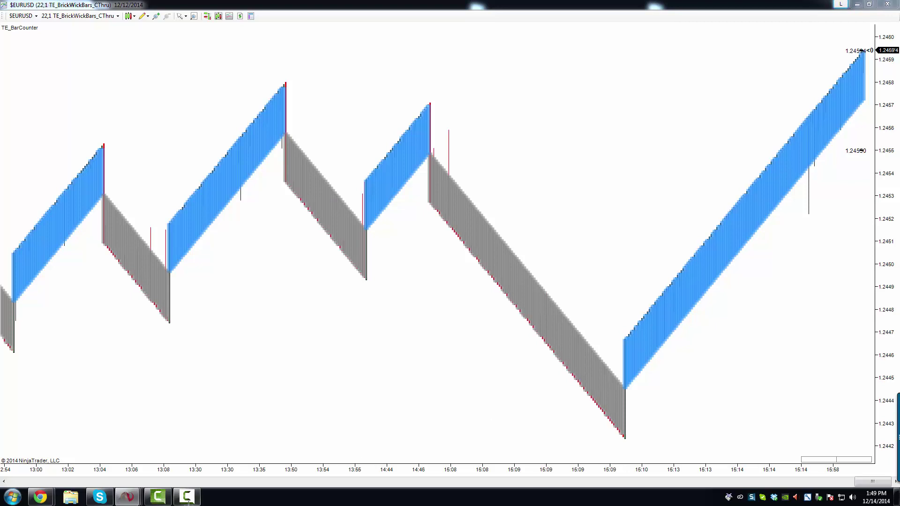
{"action": "mouse_move", "coordinate": [136, 496]}
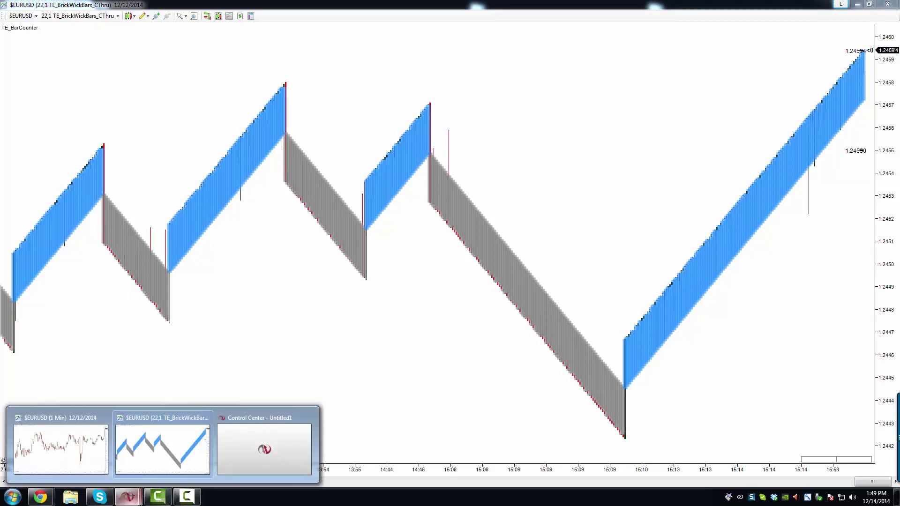
{"action": "left_click", "coordinate": [61, 447]}
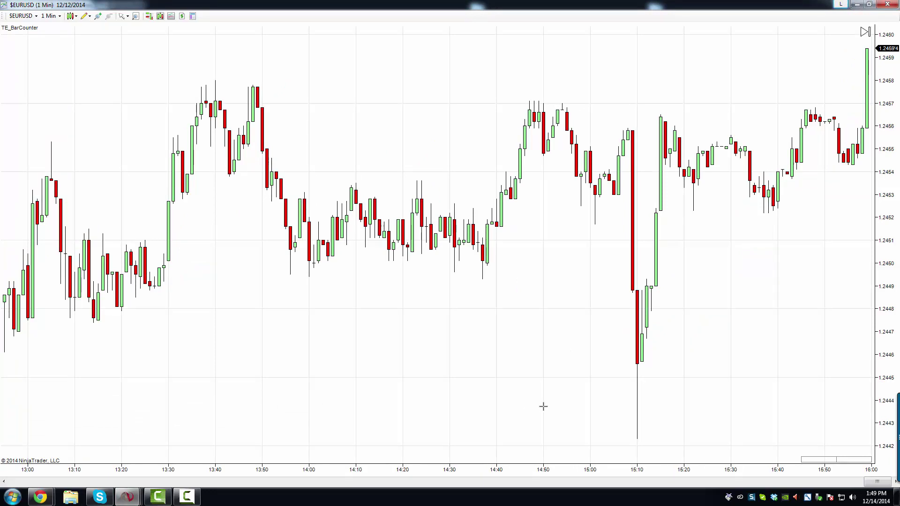
{"action": "mouse_move", "coordinate": [127, 496]}
{"action": "left_click", "coordinate": [151, 445]}
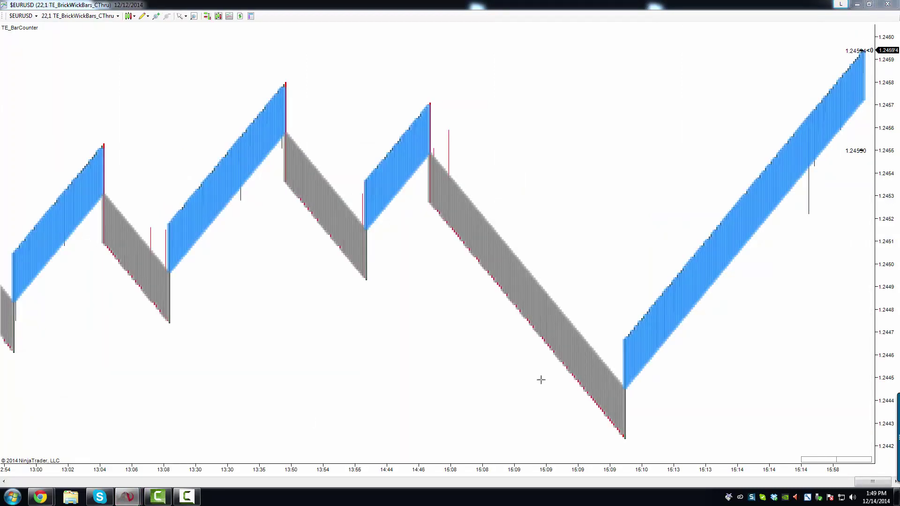
Step: Widen the bar spacing of the brick chart to examine the individual bricks around the 15:10 upward reversal
{"action": "left_click_drag", "start_coordinate": [656, 473], "coordinate": [322, 476]}
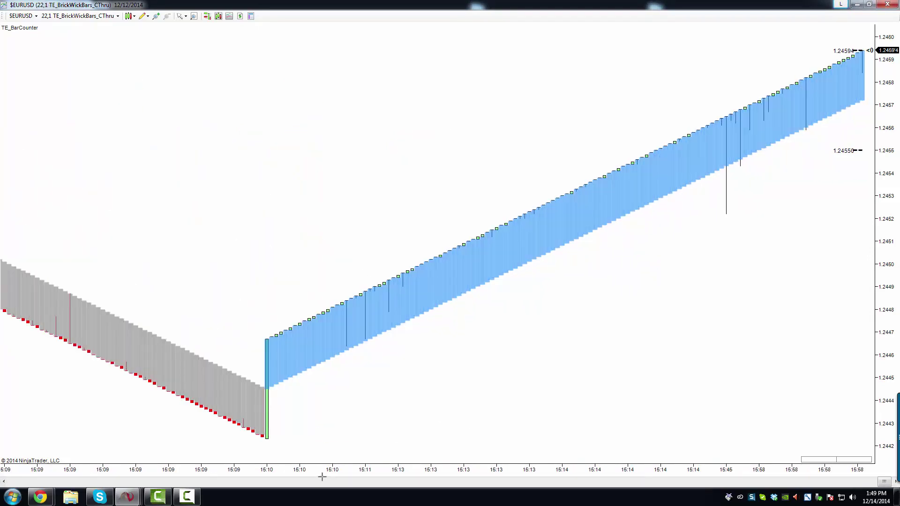
{"action": "left_click_drag", "start_coordinate": [652, 468], "coordinate": [503, 472]}
{"action": "scroll", "coordinate": [504, 388], "scroll_direction": "up", "scroll_amount": 5}
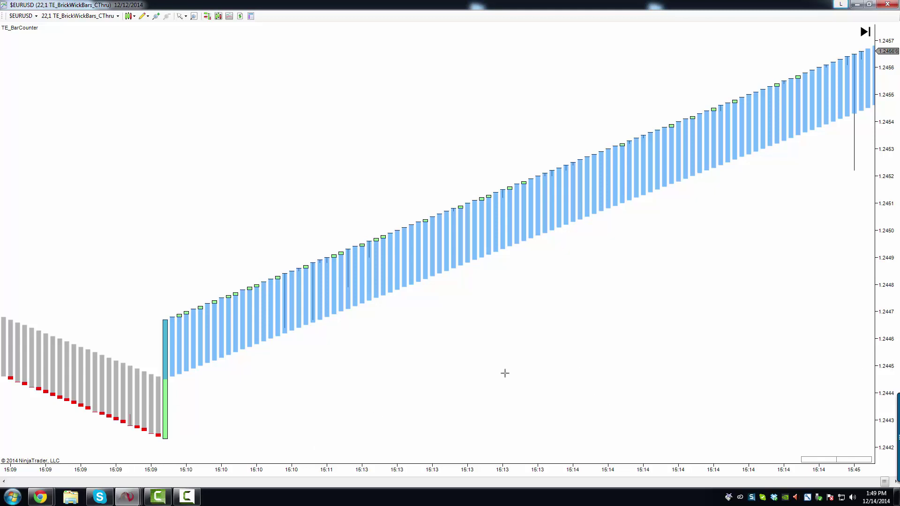
{"action": "scroll", "coordinate": [469, 378], "scroll_direction": "down", "scroll_amount": 5}
{"action": "scroll", "coordinate": [473, 378], "scroll_direction": "up", "scroll_amount": 10}
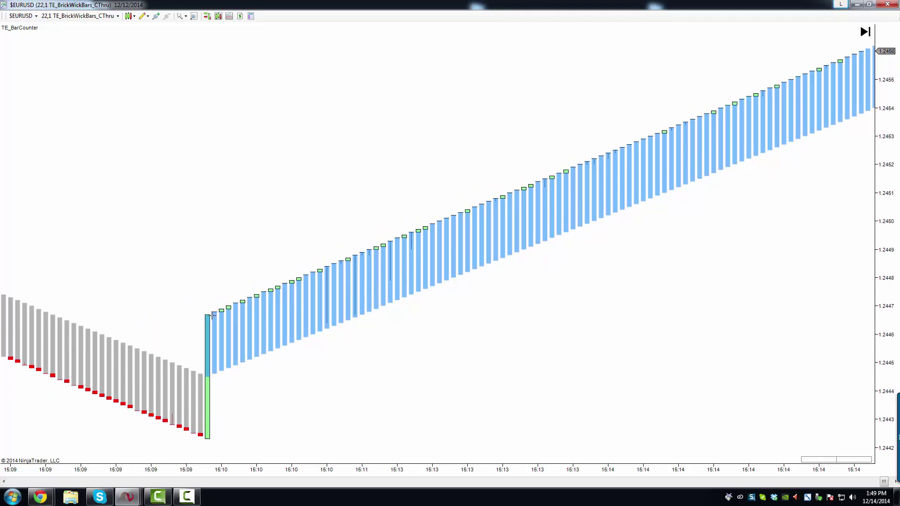
{"action": "scroll", "coordinate": [382, 373], "scroll_direction": "up", "scroll_amount": 5}
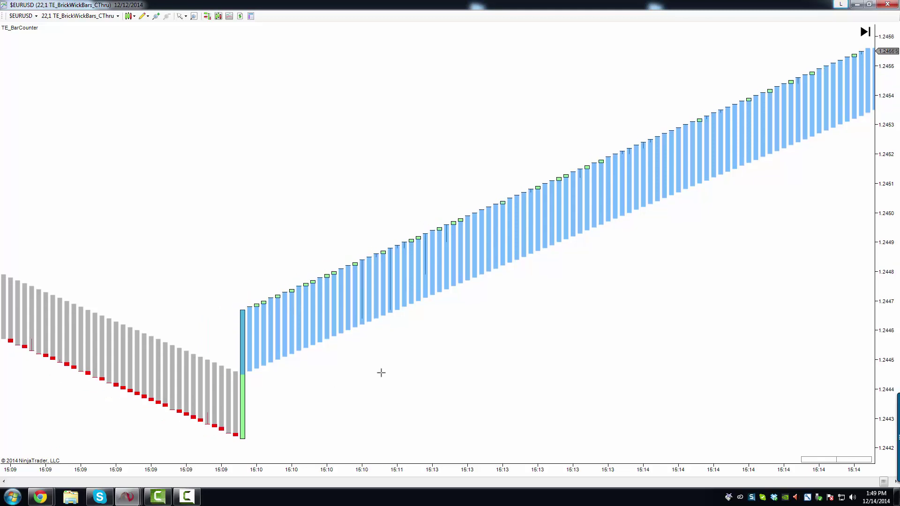
{"action": "left_click_drag", "start_coordinate": [387, 469], "coordinate": [623, 388]}
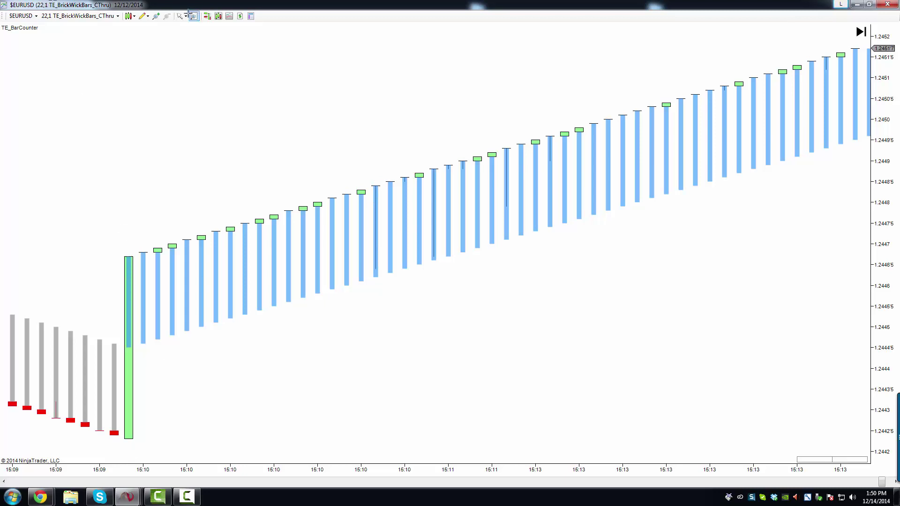
Step: Turn on the crosshair cursor and inspect the rising bricks from 15:11 up to the newest bar
{"action": "left_click", "coordinate": [182, 16]}
{"action": "left_click", "coordinate": [183, 47]}
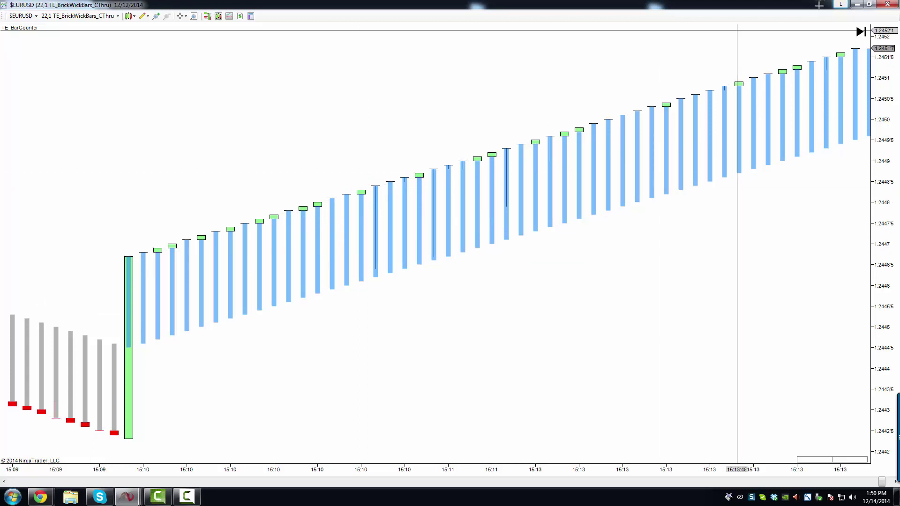
{"action": "left_click_drag", "start_coordinate": [807, 153], "coordinate": [334, 271]}
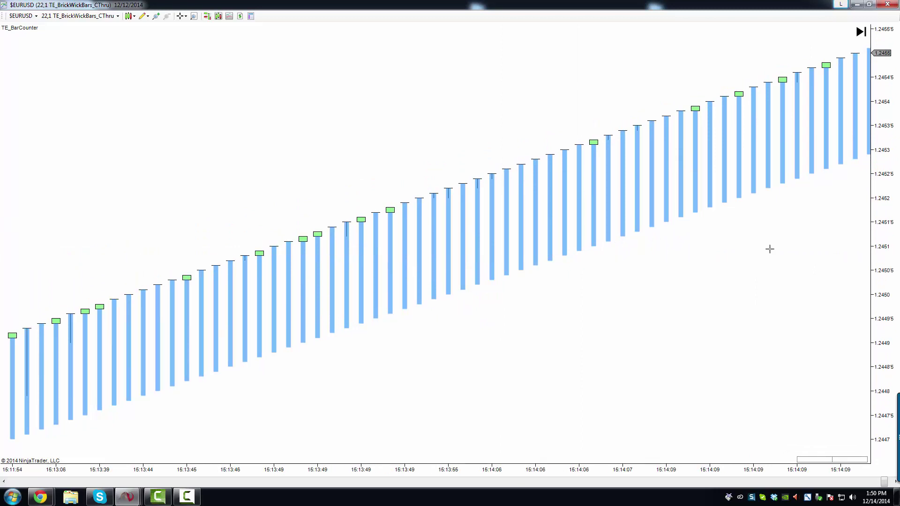
{"action": "scroll", "coordinate": [713, 249], "scroll_direction": "down", "scroll_amount": 6}
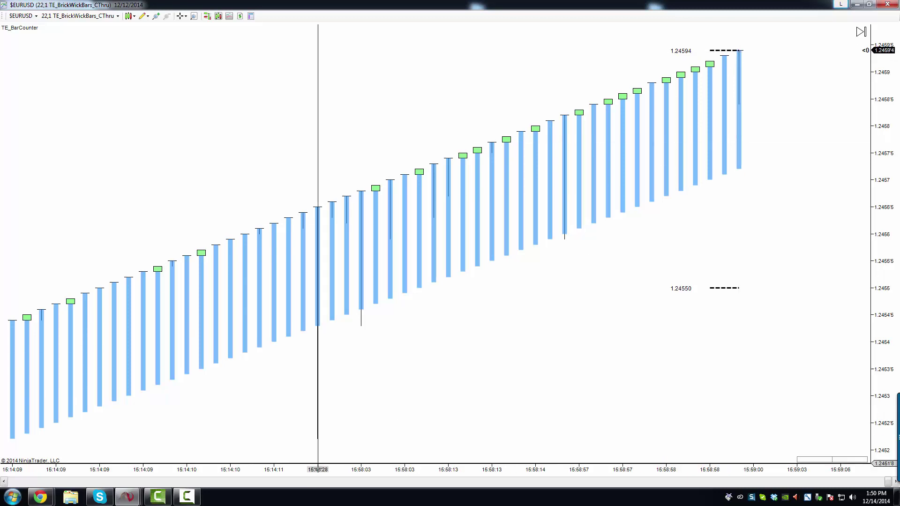
Step: Narrow the bar spacing and examine the falling gray leg between 15:00 and the 15:10 reversal, along with the preceding swings
{"action": "left_click_drag", "start_coordinate": [373, 469], "coordinate": [525, 469]}
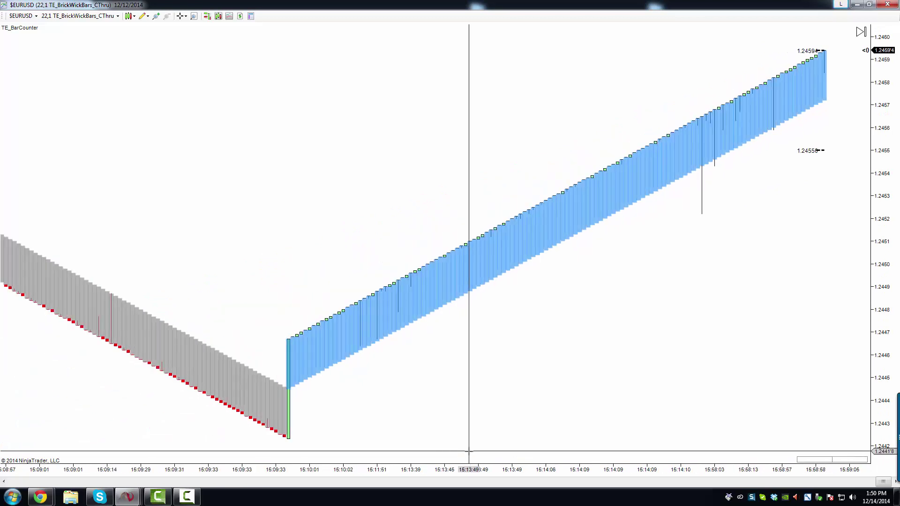
{"action": "left_click_drag", "start_coordinate": [476, 380], "coordinate": [505, 380]}
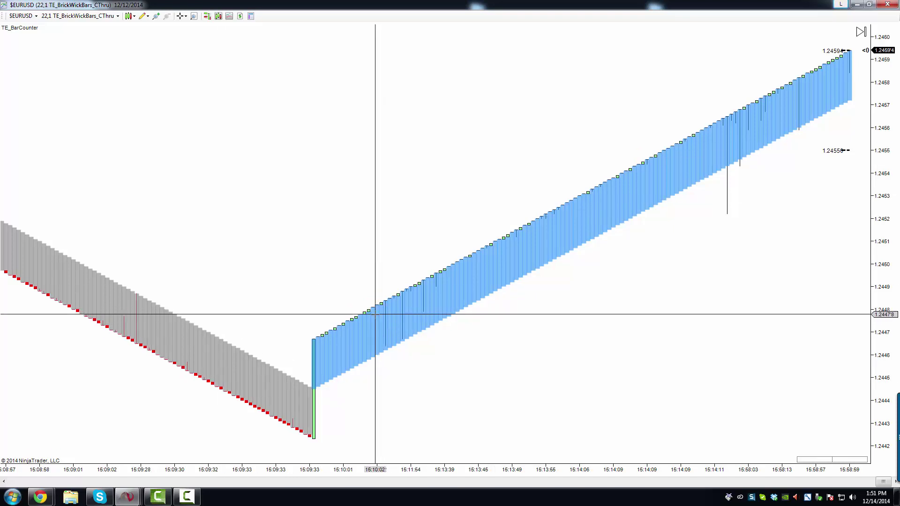
{"action": "left_click_drag", "start_coordinate": [227, 265], "coordinate": [536, 277]}
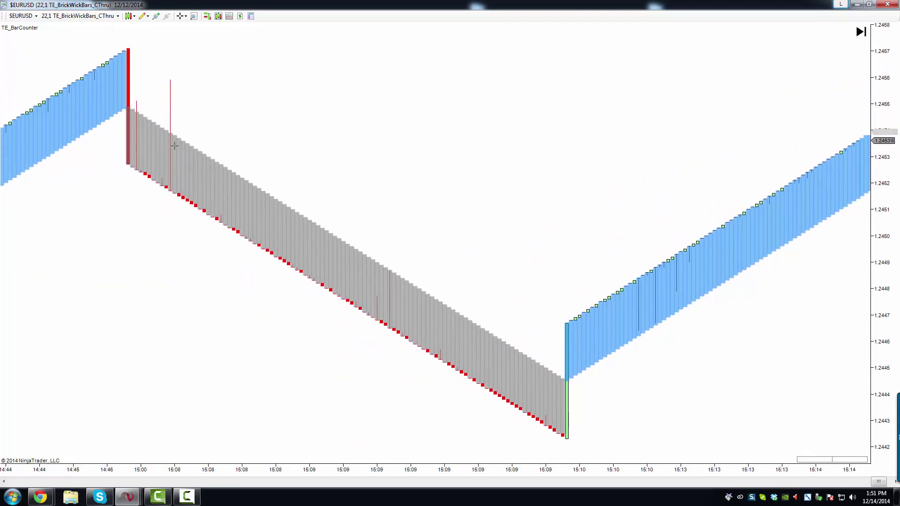
{"action": "scroll", "coordinate": [261, 438], "scroll_direction": "up", "scroll_amount": 10}
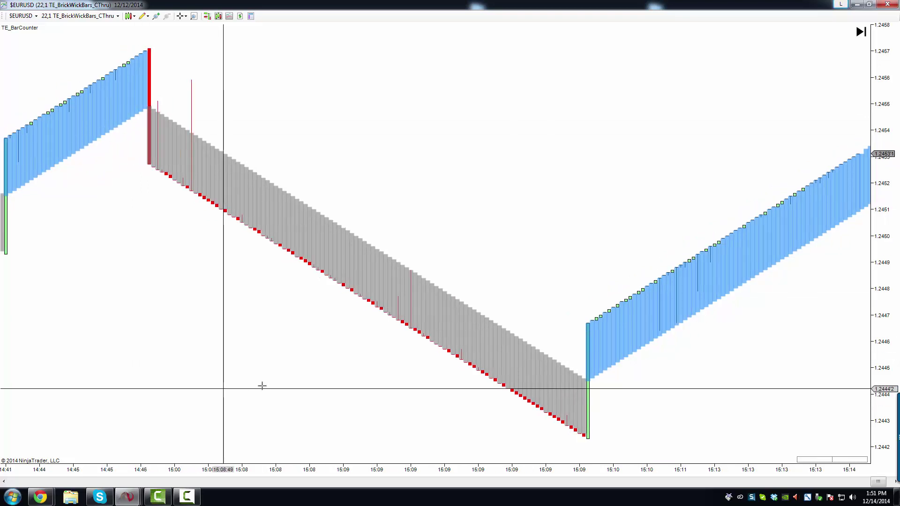
{"action": "scroll", "coordinate": [408, 372], "scroll_direction": "up", "scroll_amount": 8}
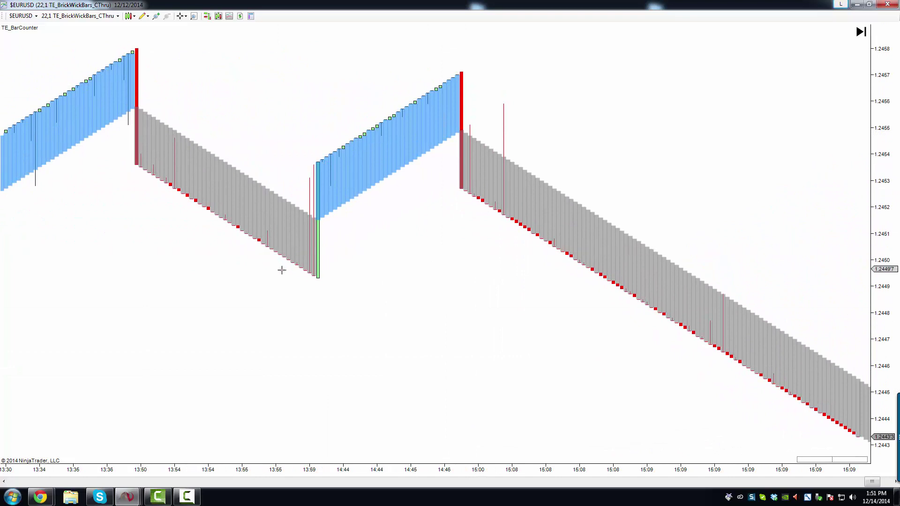
{"action": "left_click_drag", "start_coordinate": [387, 322], "coordinate": [183, 310]}
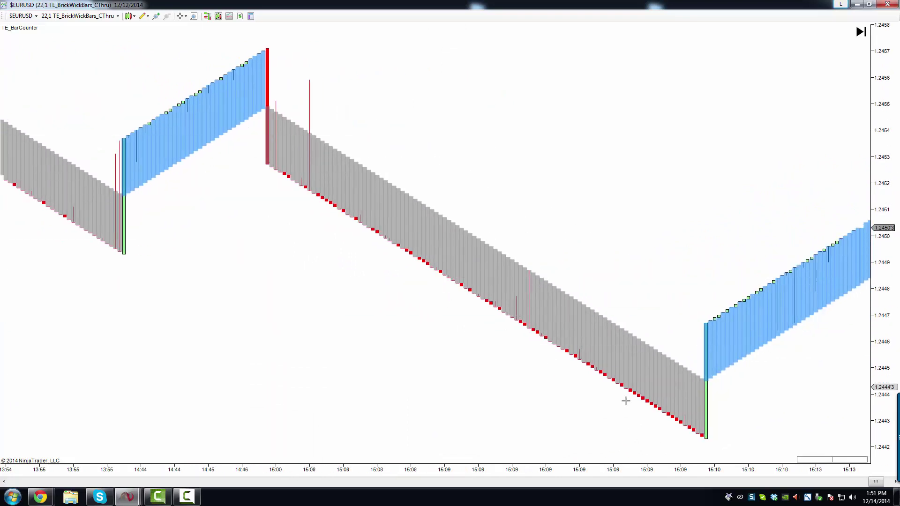
Step: Use the crosshair to check the times of the 15:45 wick and the 15:08–15:09 decline, and review the swings since 13:50
{"action": "left_click_drag", "start_coordinate": [681, 271], "coordinate": [278, 195]}
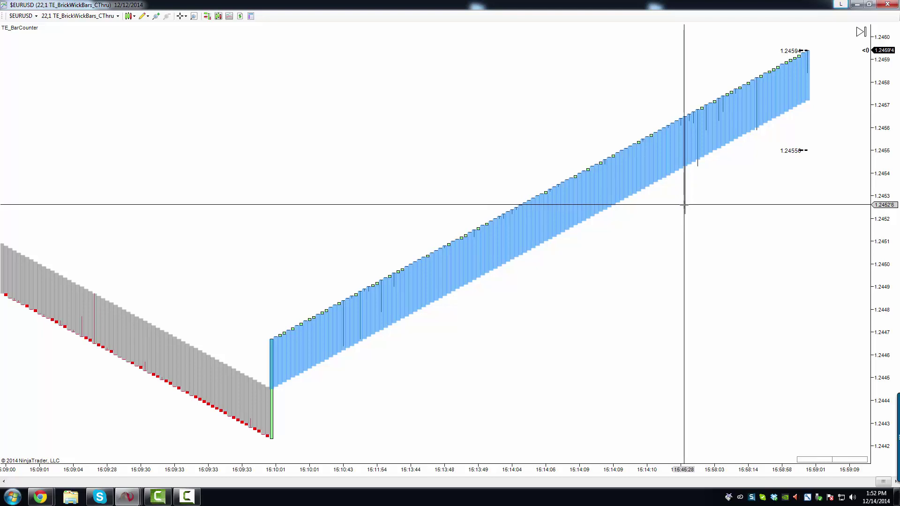
{"action": "left_click_drag", "start_coordinate": [528, 350], "coordinate": [827, 323]}
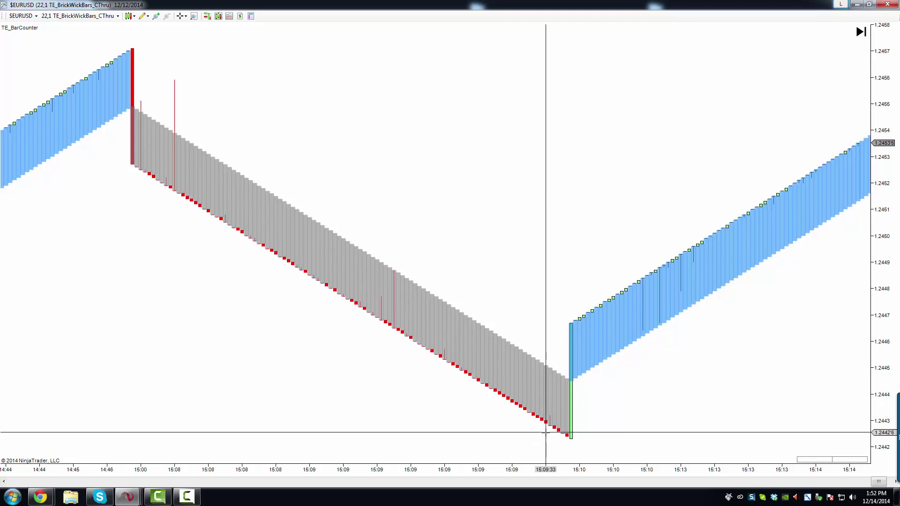
{"action": "scroll", "coordinate": [237, 436], "scroll_direction": "up", "scroll_amount": 5}
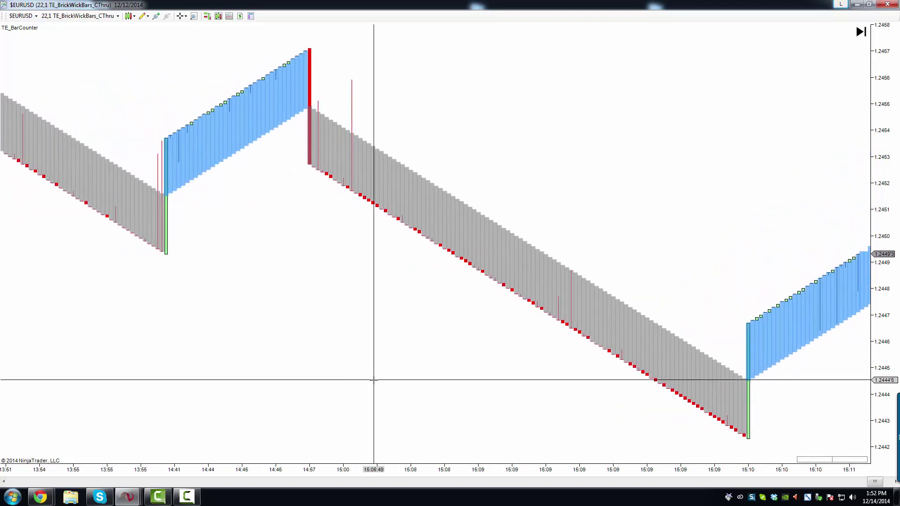
{"action": "scroll", "coordinate": [414, 378], "scroll_direction": "up", "scroll_amount": 3}
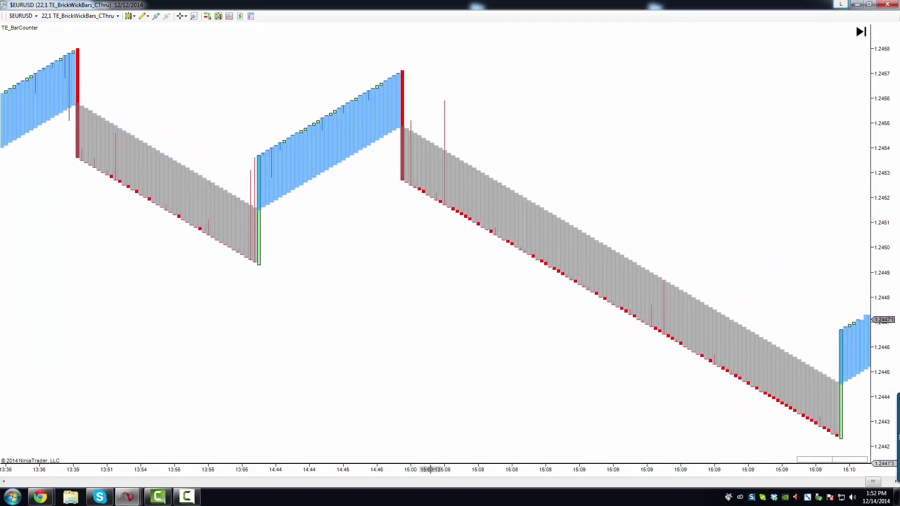
{"action": "scroll", "coordinate": [424, 434], "scroll_direction": "up", "scroll_amount": 5}
{"action": "scroll", "coordinate": [225, 337], "scroll_direction": "down", "scroll_amount": 6}
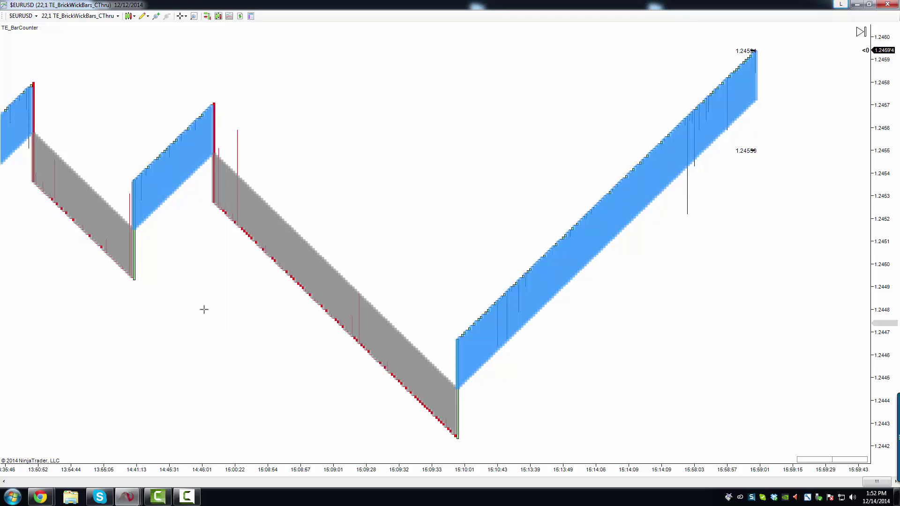
Step: Review the EURUSD brick chart's swings since about 13:00 and compare them with the 1-minute candle chart
{"action": "scroll", "coordinate": [207, 344], "scroll_direction": "up", "scroll_amount": 3}
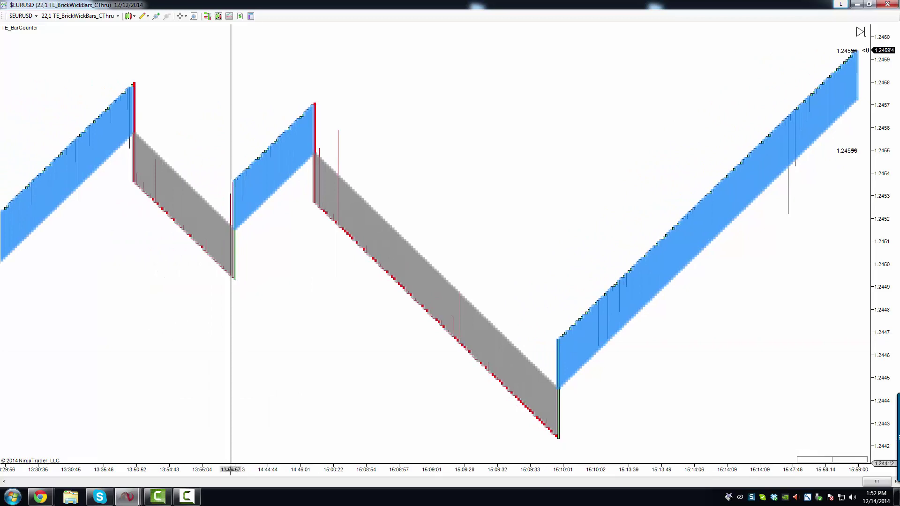
{"action": "scroll", "coordinate": [254, 454], "scroll_direction": "up", "scroll_amount": 4}
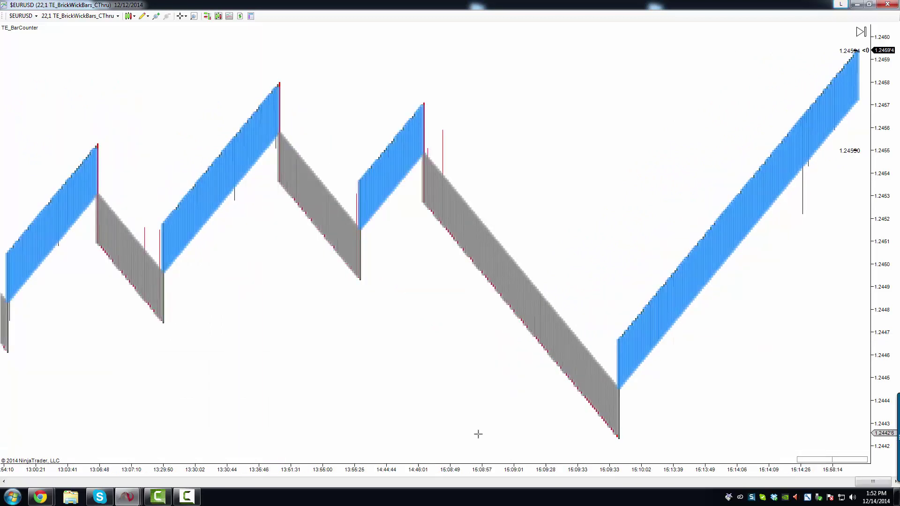
{"action": "scroll", "coordinate": [478, 413], "scroll_direction": "down", "scroll_amount": 1}
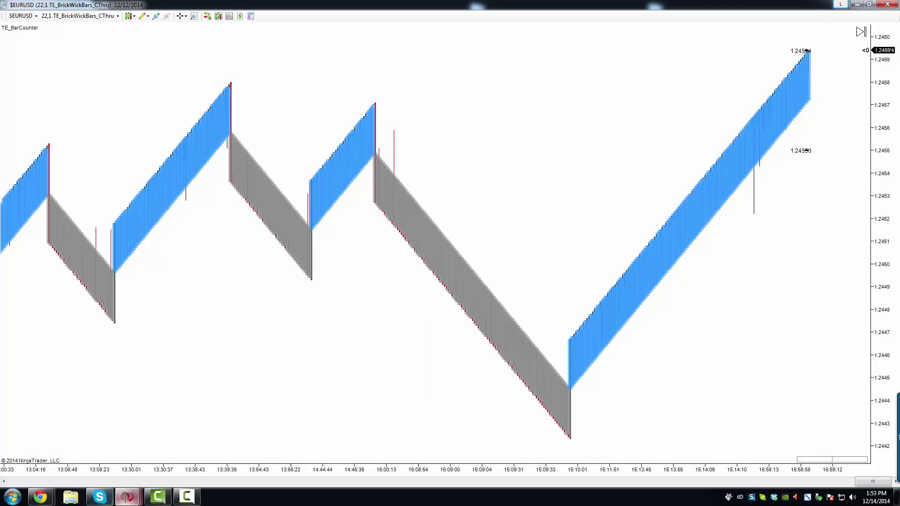
{"action": "mouse_move", "coordinate": [128, 497]}
{"action": "left_click", "coordinate": [100, 417]}
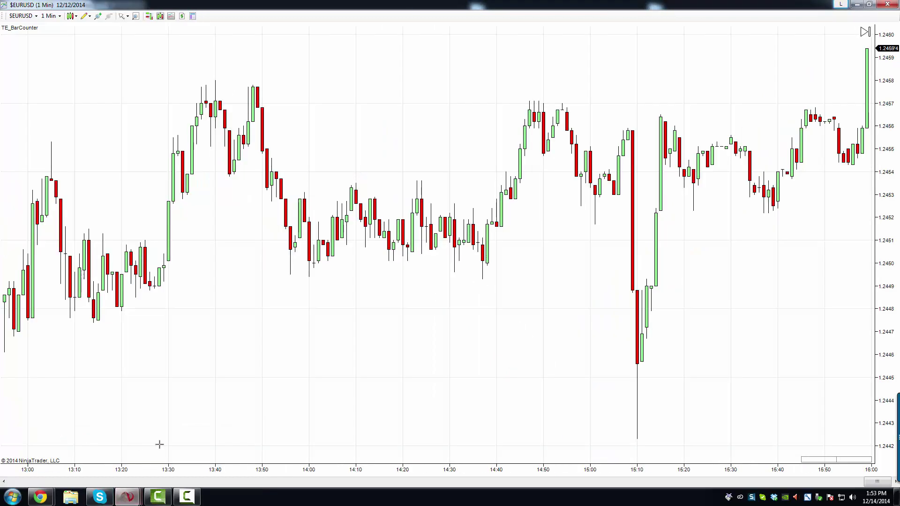
{"action": "mouse_move", "coordinate": [127, 497]}
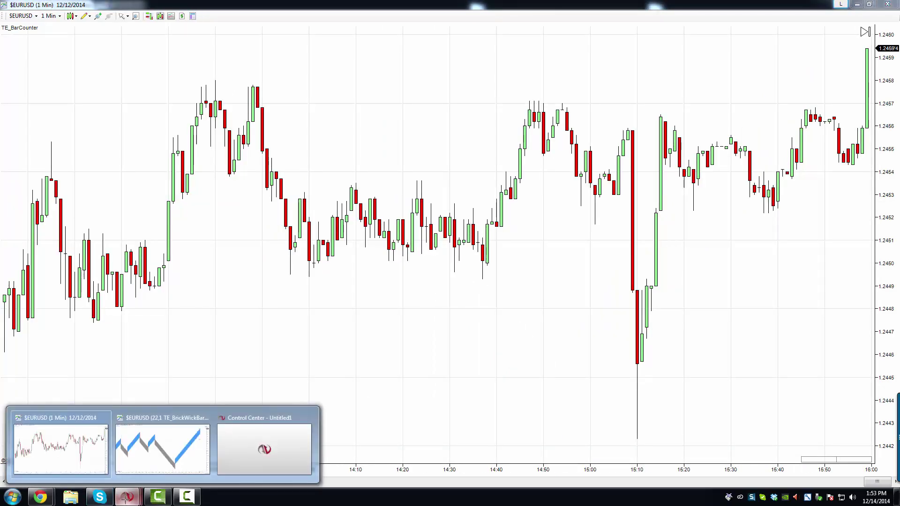
{"action": "left_click", "coordinate": [167, 460]}
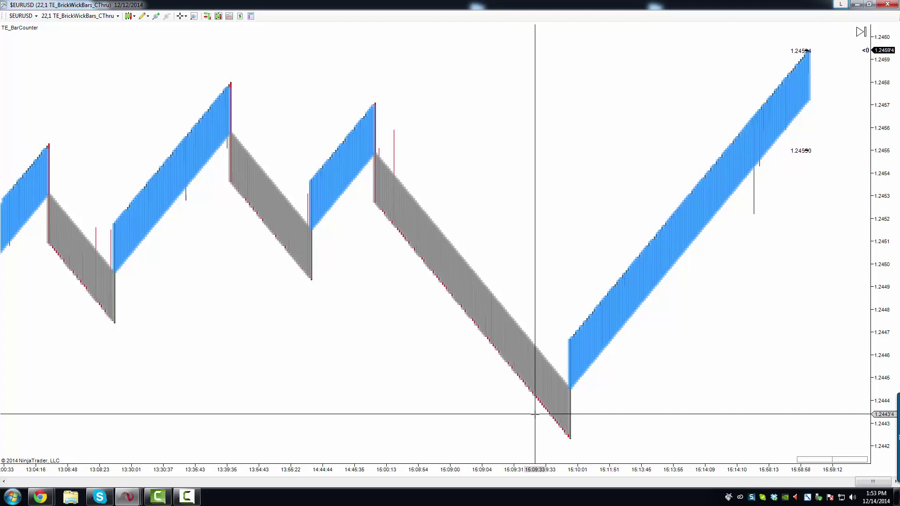
{"action": "scroll", "coordinate": [350, 403], "scroll_direction": "up", "scroll_amount": 2}
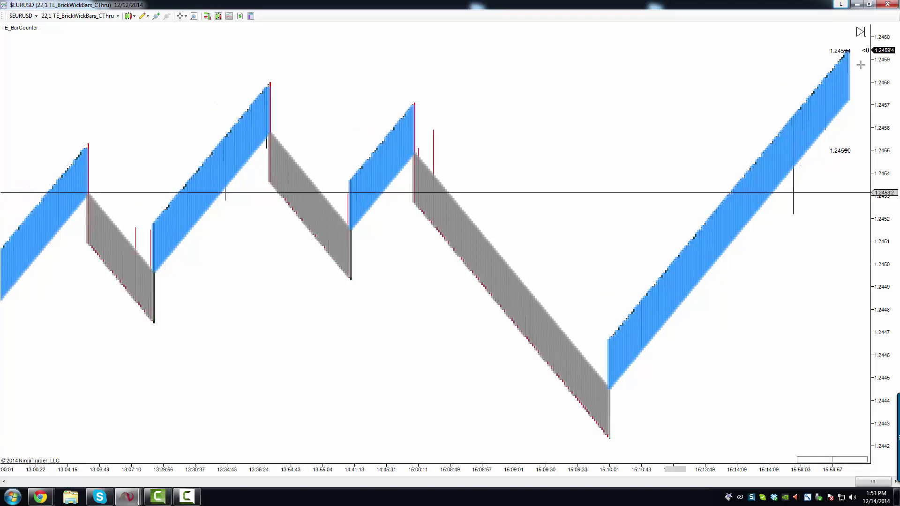
Step: Minimize both EURUSD chart windows to return to TradingView, and display AUDUSD as candles
{"action": "left_click", "coordinate": [857, 4]}
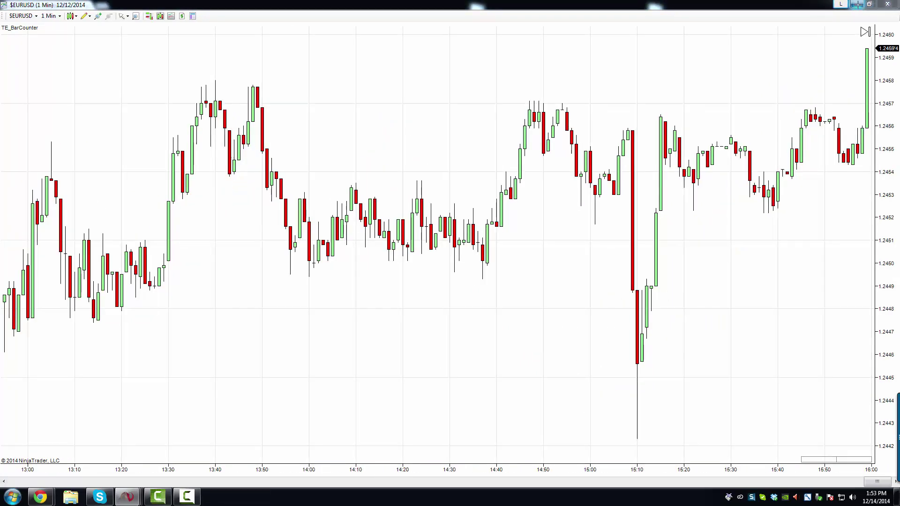
{"action": "left_click", "coordinate": [857, 5]}
{"action": "left_click_drag", "start_coordinate": [635, 153], "coordinate": [645, 155]}
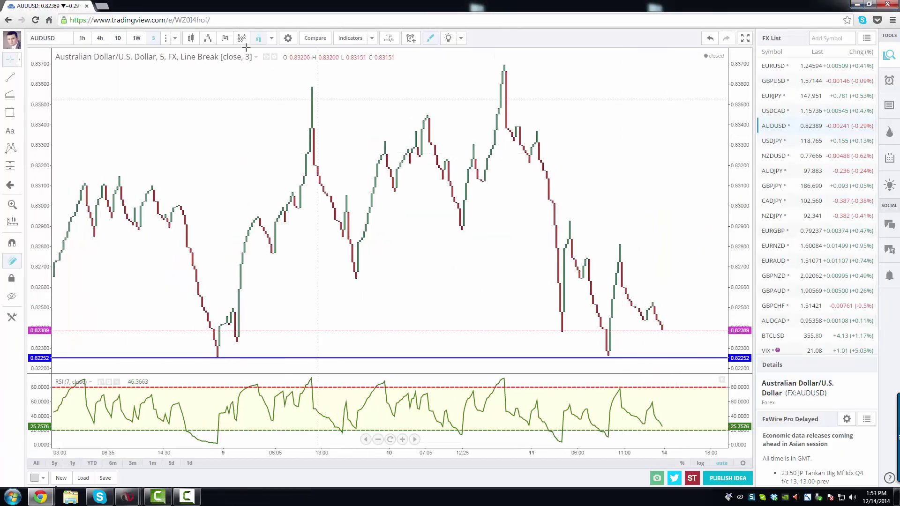
{"action": "left_click", "coordinate": [191, 38]}
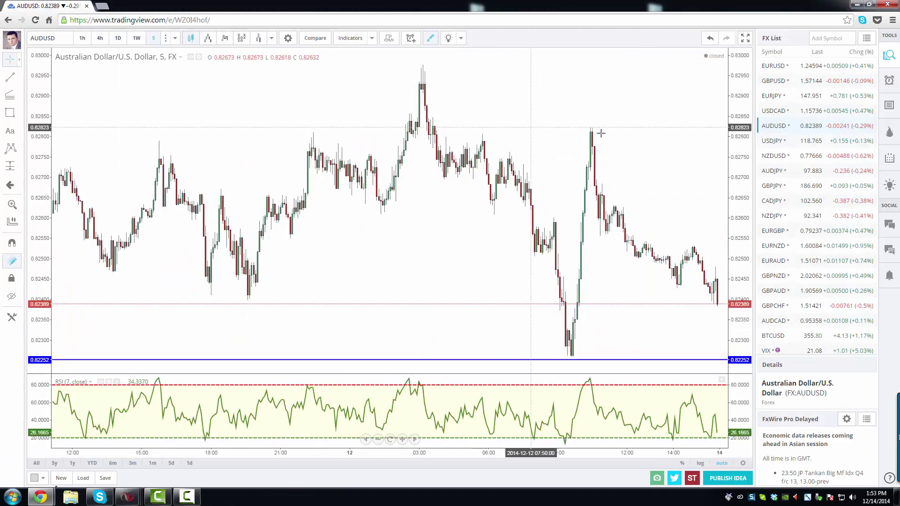
Step: On the daily AUDUSD chart, clone the falling September trend line and place the copy from the late-October high downward
{"action": "left_click", "coordinate": [117, 38]}
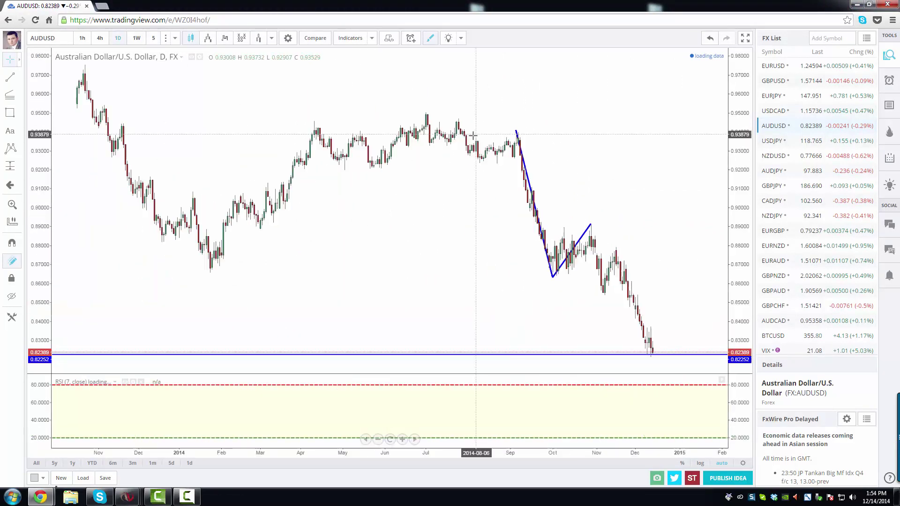
{"action": "left_click_drag", "start_coordinate": [618, 149], "coordinate": [557, 153]}
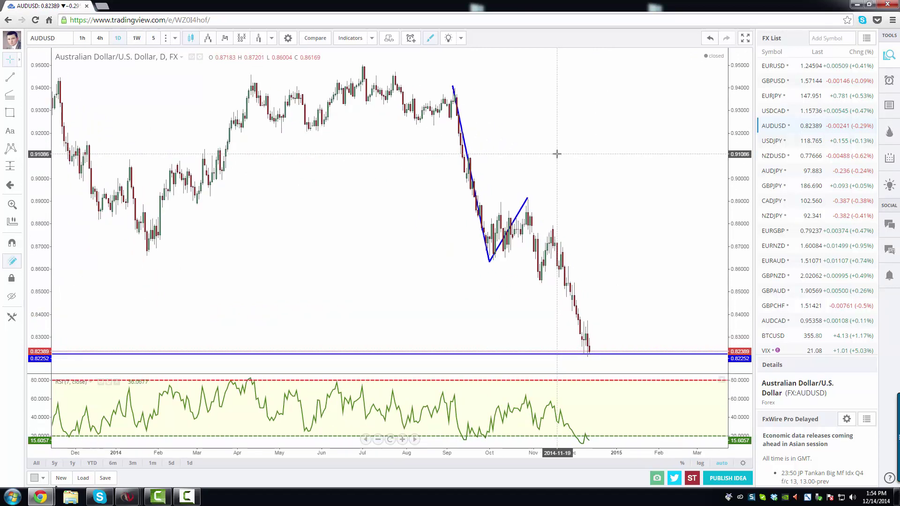
{"action": "left_click", "coordinate": [466, 154]}
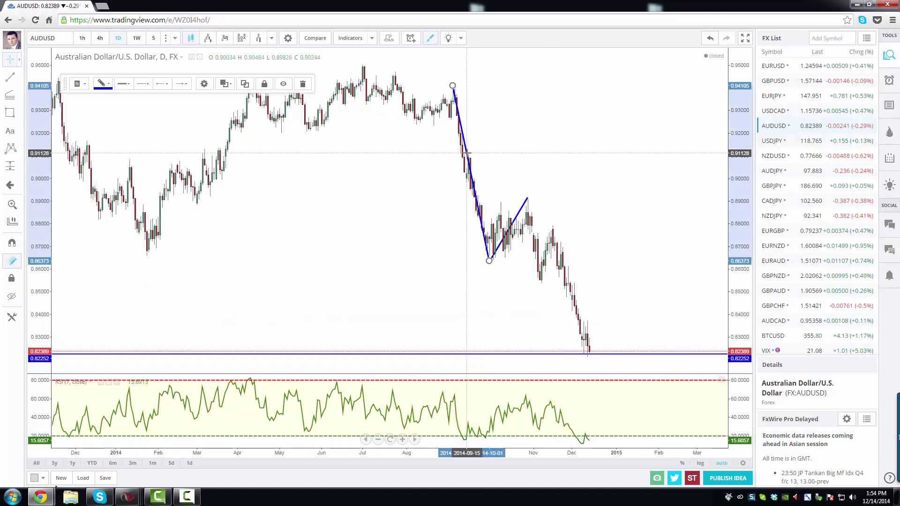
{"action": "right_click", "coordinate": [467, 153]}
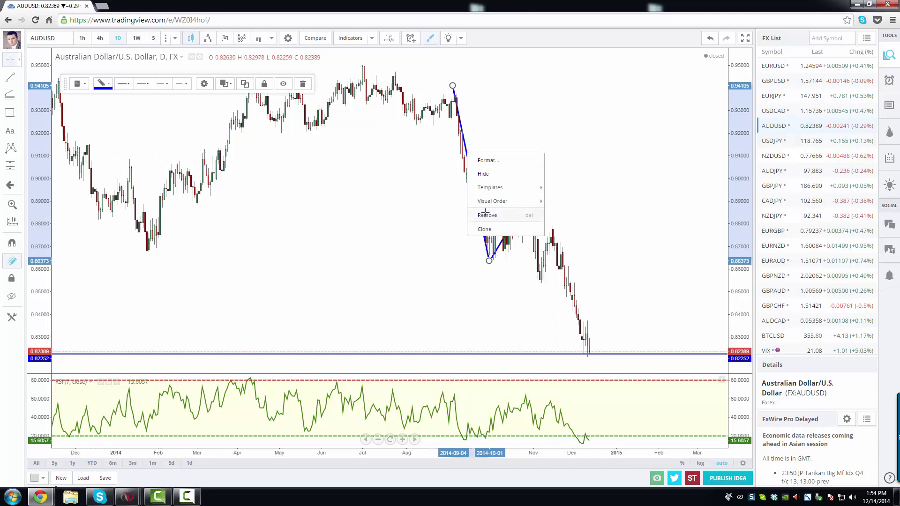
{"action": "left_click", "coordinate": [440, 159]}
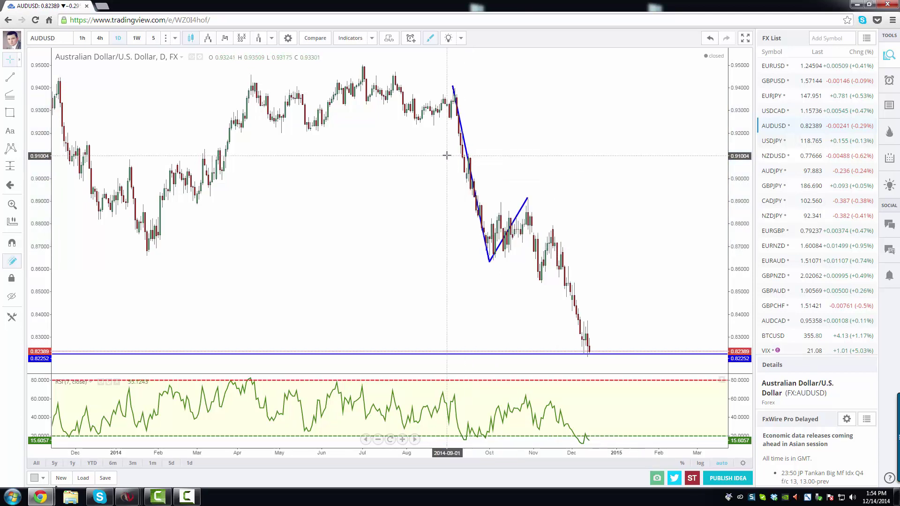
{"action": "right_click", "coordinate": [467, 145]}
{"action": "right_click", "coordinate": [463, 147]}
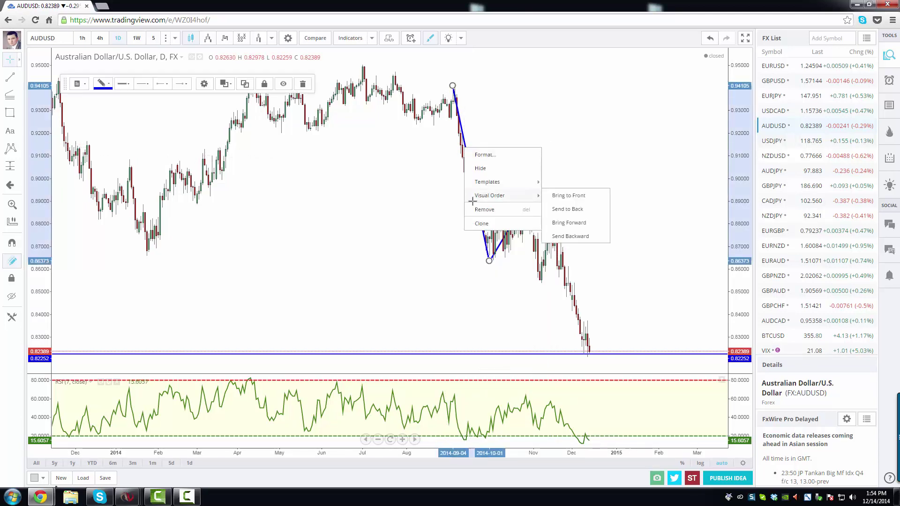
{"action": "left_click", "coordinate": [481, 223]}
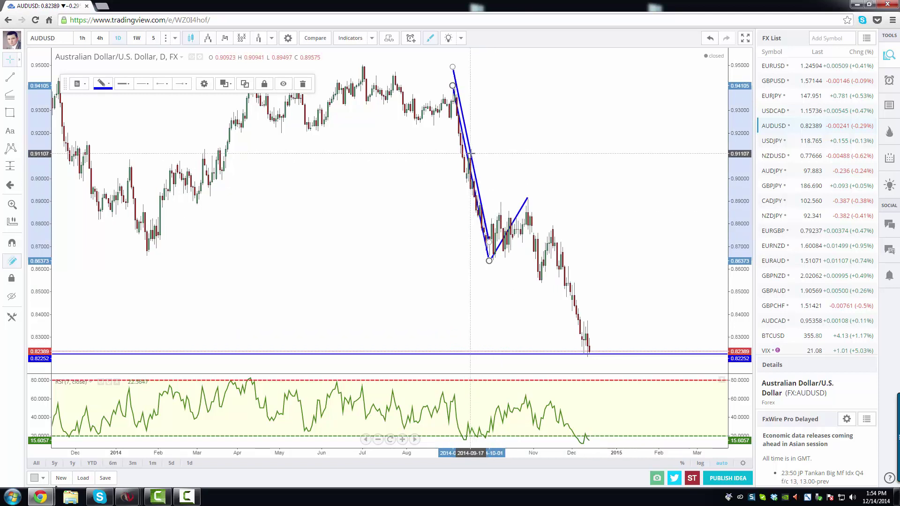
{"action": "mouse_move", "coordinate": [470, 172]}
{"action": "left_mouse_down"}
{"action": "mouse_move", "coordinate": [554, 187]}
{"action": "mouse_move", "coordinate": [547, 280]}
{"action": "left_mouse_up"}
{"action": "left_click", "coordinate": [586, 272]}
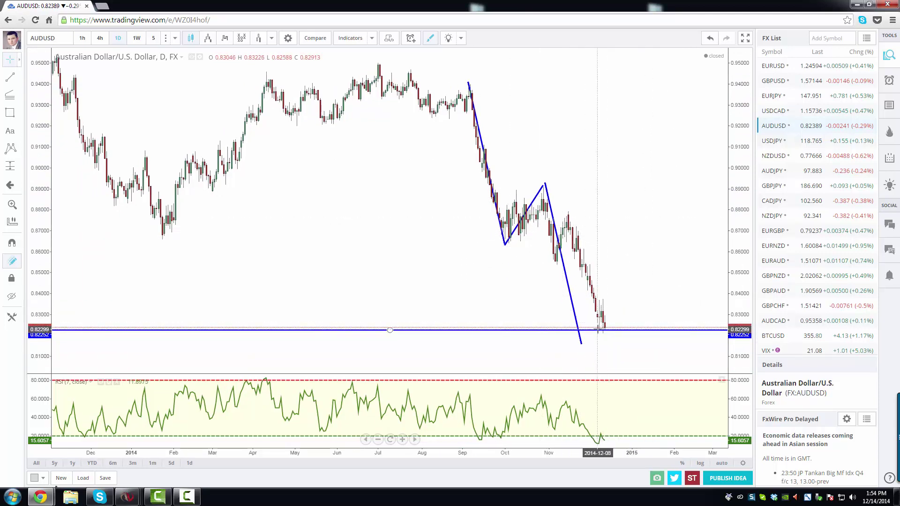
Step: On the 1-hour AUDUSD chart, draw a level trend line at about 0.8298 from the 12 December high to 15 December
{"action": "left_click", "coordinate": [82, 38]}
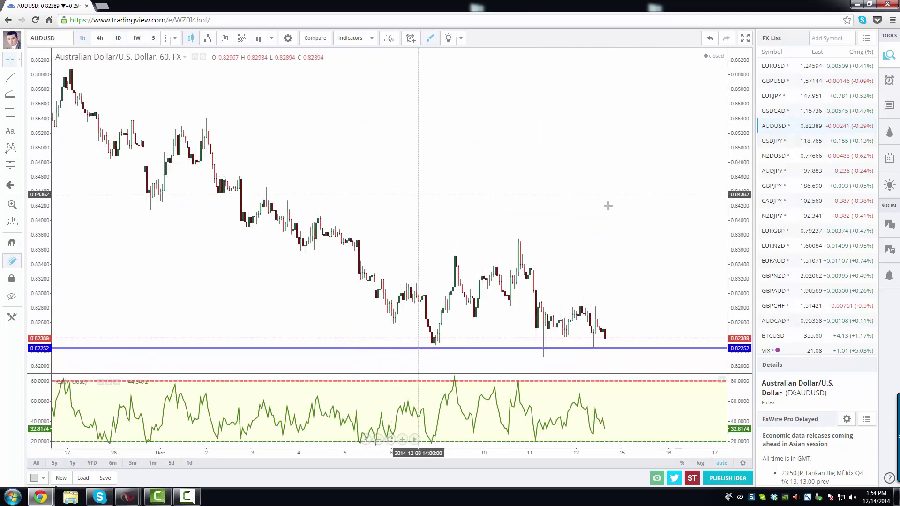
{"action": "left_click_drag", "start_coordinate": [628, 231], "coordinate": [647, 231]}
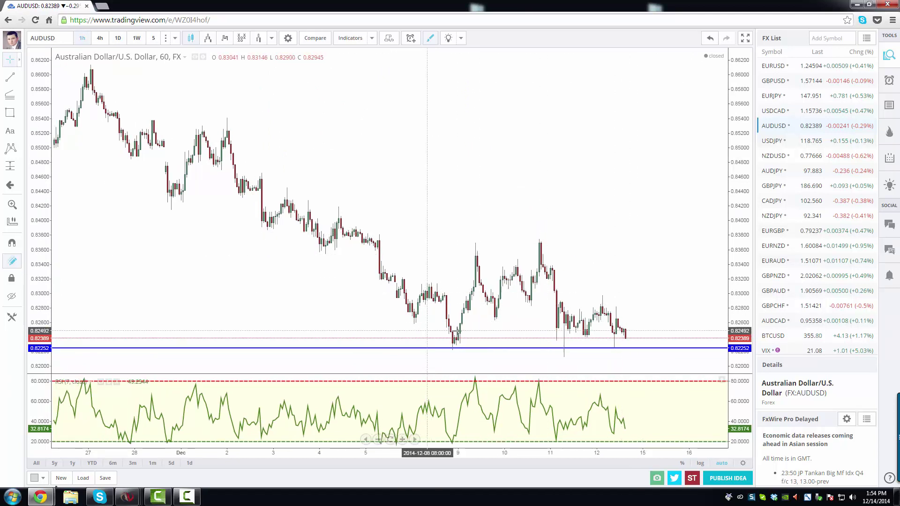
{"action": "scroll", "coordinate": [649, 258], "scroll_direction": "up", "scroll_amount": 5}
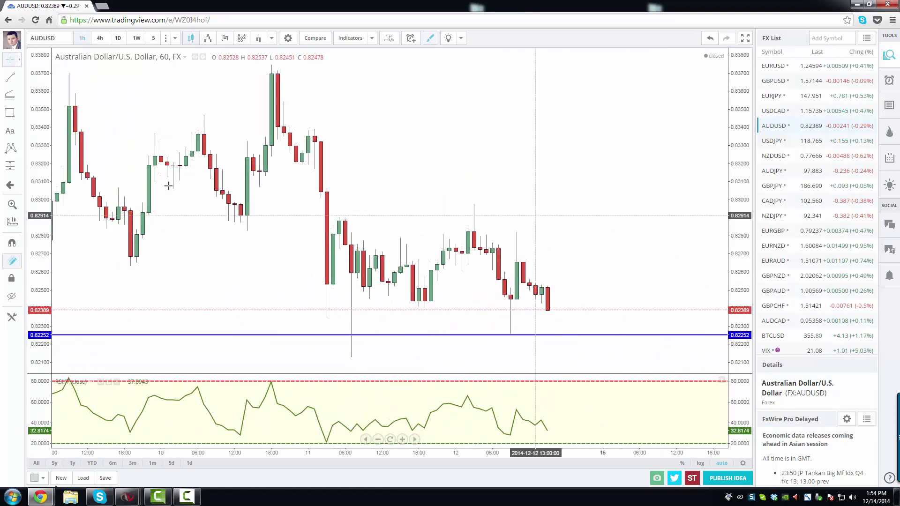
{"action": "left_click", "coordinate": [19, 76]}
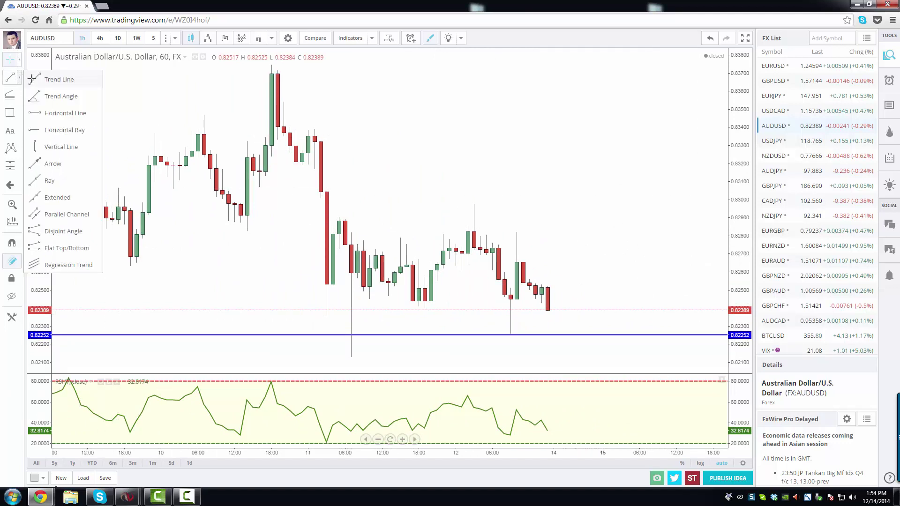
{"action": "left_click", "coordinate": [47, 77]}
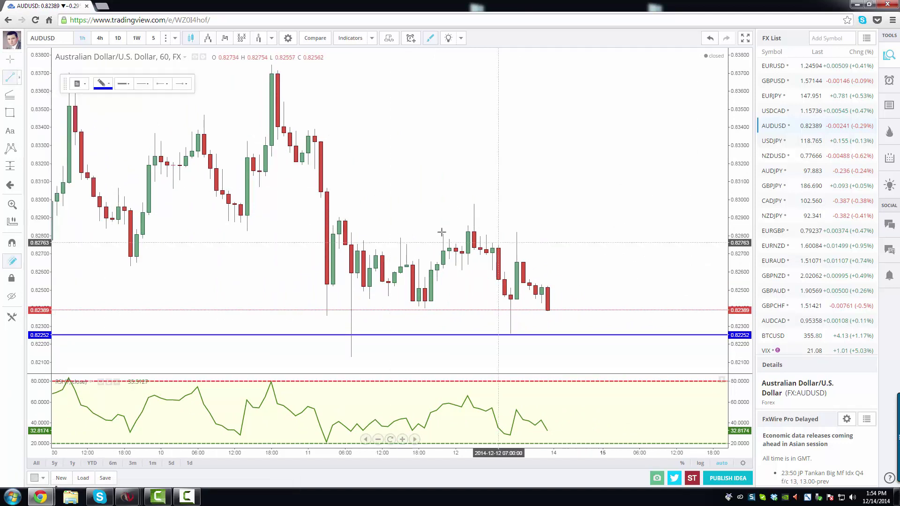
{"action": "left_click", "coordinate": [469, 203]}
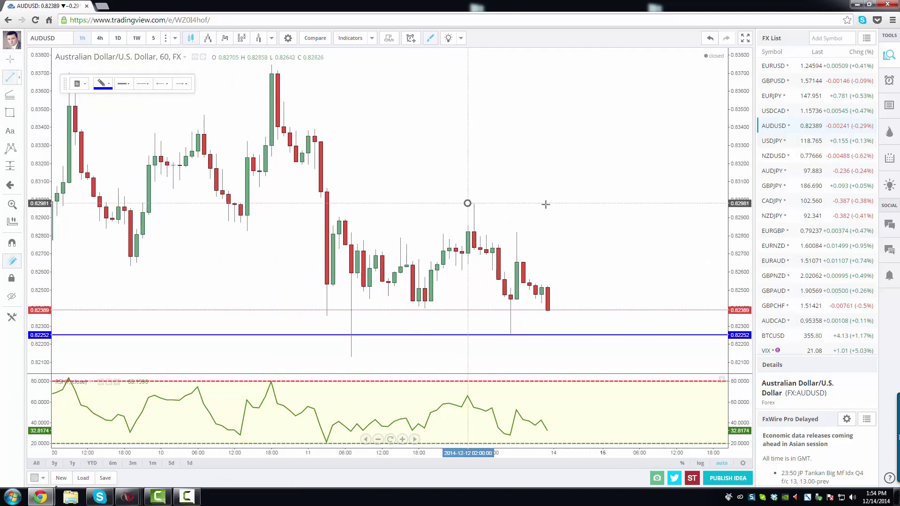
{"action": "left_click", "coordinate": [659, 203]}
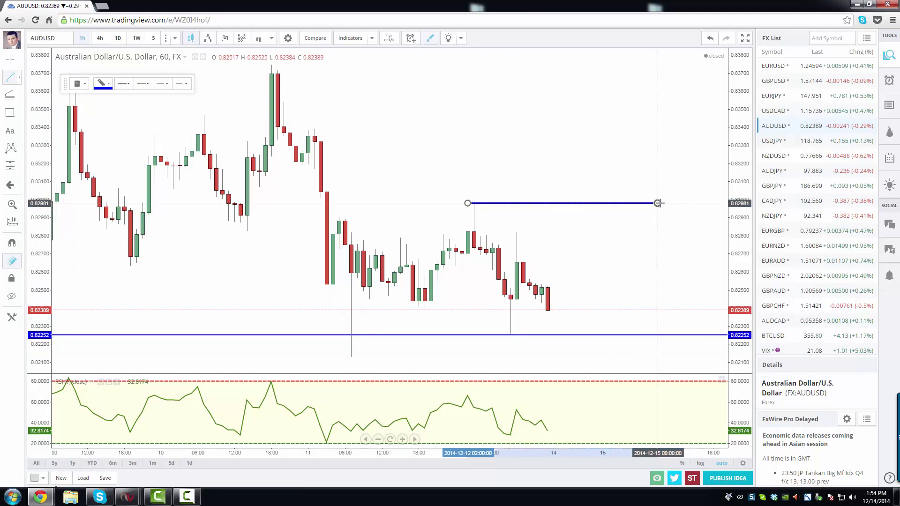
{"action": "right_click", "coordinate": [423, 156]}
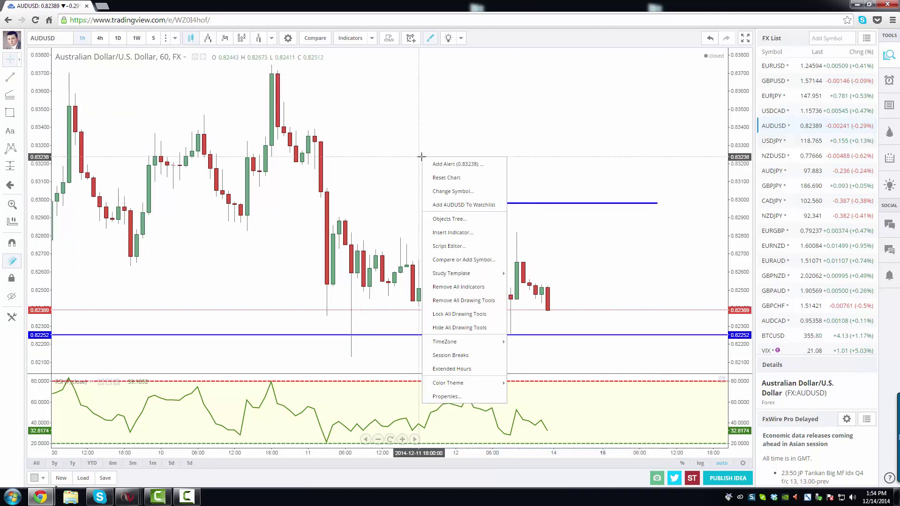
{"action": "left_click", "coordinate": [388, 178]}
Step: Draw a rising trend line from the last candle at about 0.8239 to about 0.8307, crossing the level line
{"action": "left_click", "coordinate": [9, 77]}
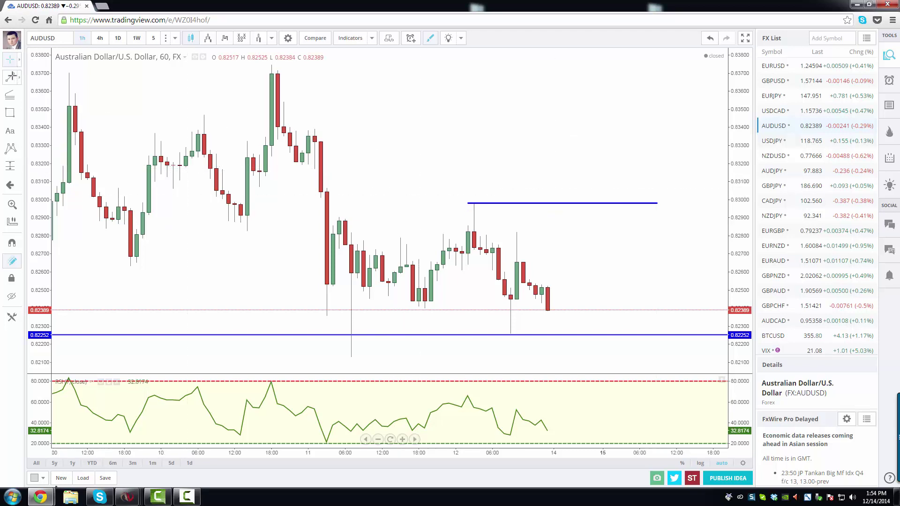
{"action": "left_click", "coordinate": [547, 311]}
{"action": "left_click", "coordinate": [590, 187]}
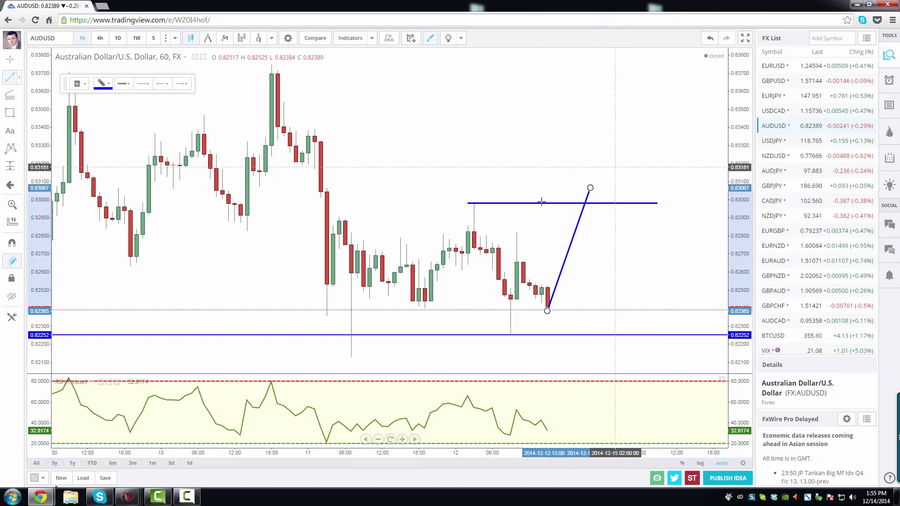
{"action": "left_click", "coordinate": [589, 190]}
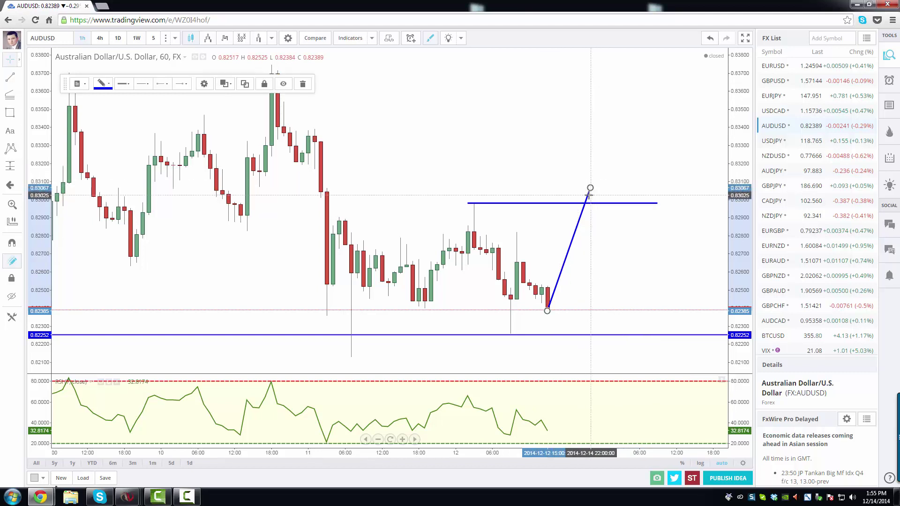
Step: Review the 1-hour charts of USDJPY, NZDUSD, AUDJPY, GBPJPY, CADJPY and NZDJPY, then revisit AUDJPY and GBPJPY
{"action": "left_click", "coordinate": [772, 141]}
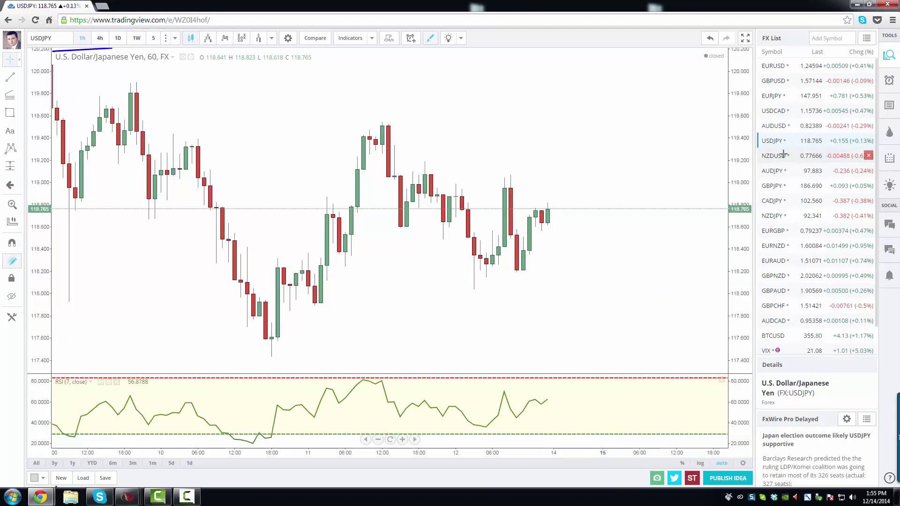
{"action": "left_click", "coordinate": [773, 154]}
{"action": "left_click", "coordinate": [773, 170]}
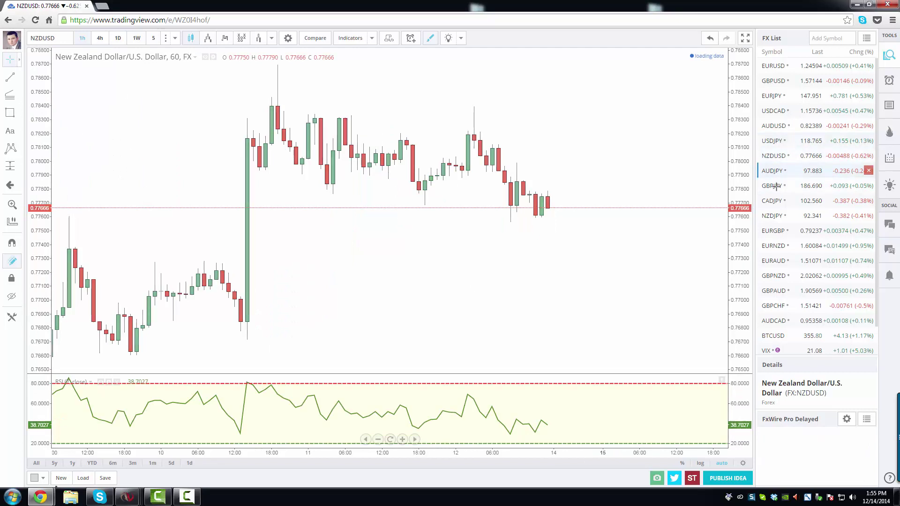
{"action": "left_click", "coordinate": [772, 186]}
{"action": "left_click", "coordinate": [773, 201]}
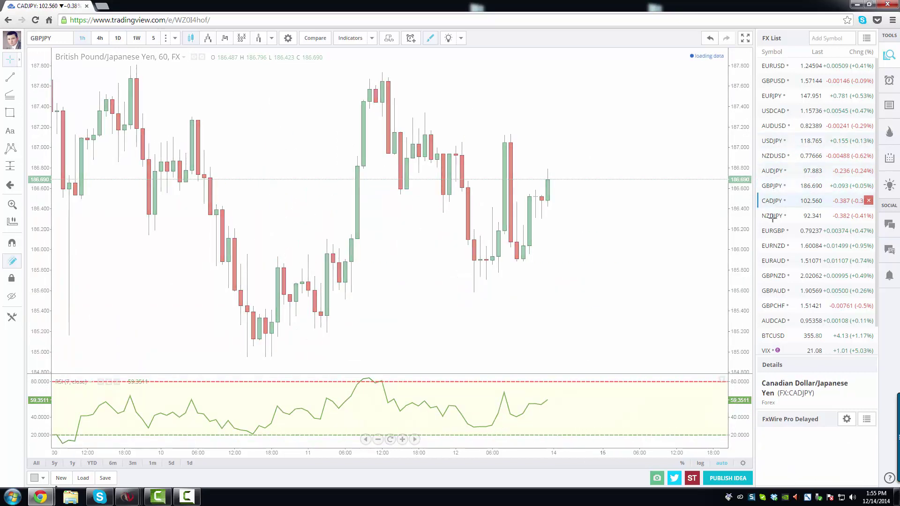
{"action": "left_click", "coordinate": [773, 215]}
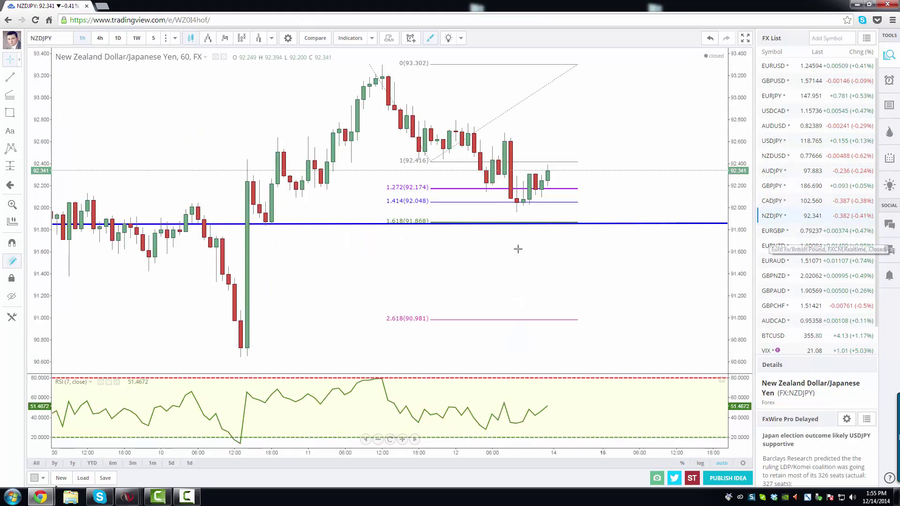
{"action": "left_click_drag", "start_coordinate": [518, 249], "coordinate": [546, 267]}
{"action": "left_click", "coordinate": [772, 172]}
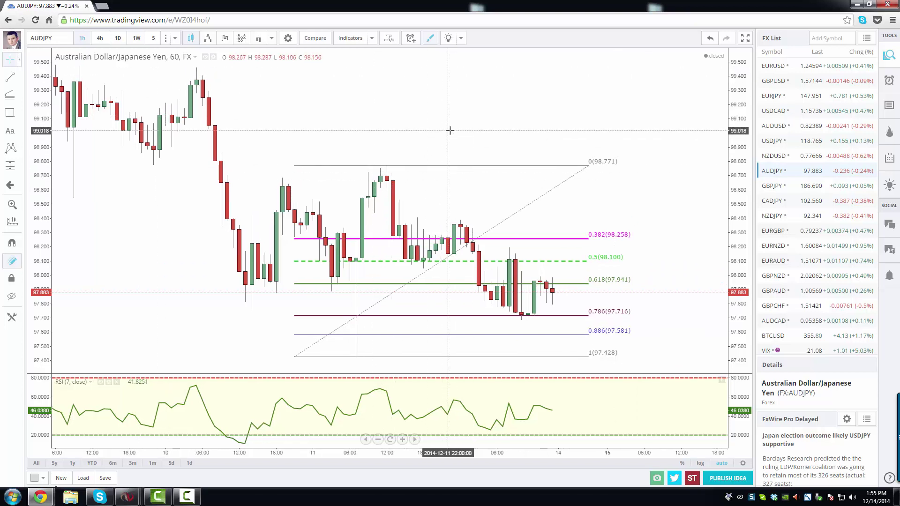
{"action": "left_click", "coordinate": [805, 186]}
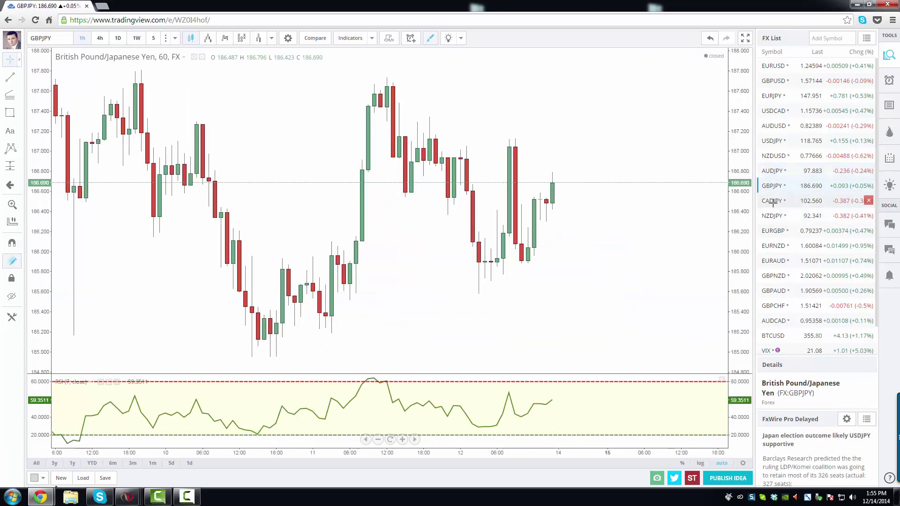
Step: Review the 1-hour charts of CADJPY and NZDJPY, including the recent NZDJPY price action around its Fibonacci levels
{"action": "left_click", "coordinate": [771, 201]}
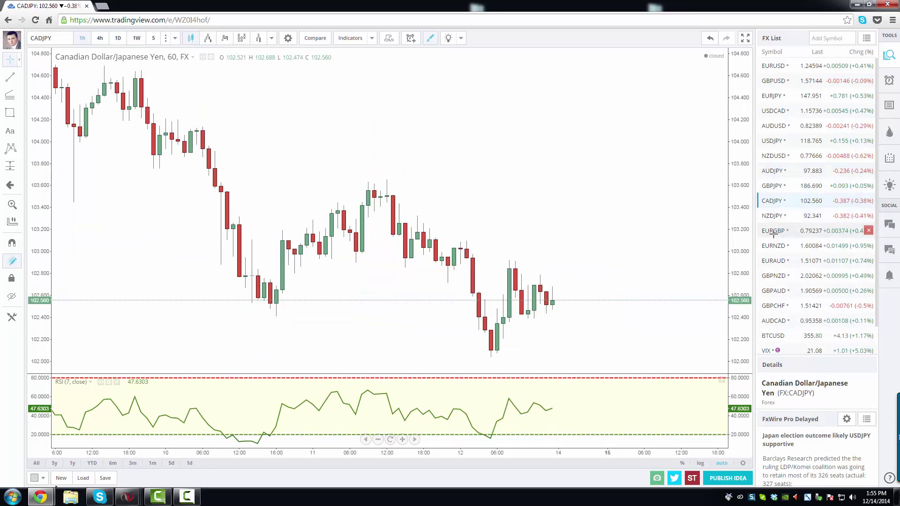
{"action": "left_click", "coordinate": [772, 216]}
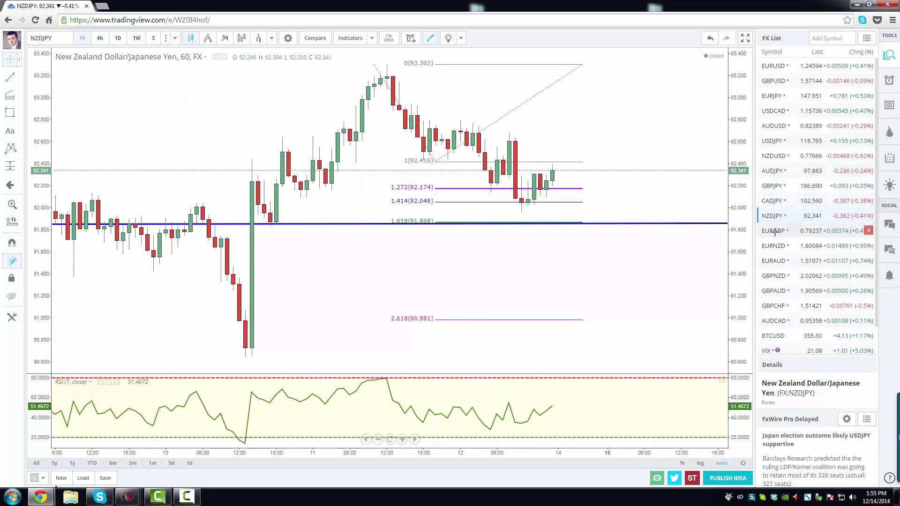
{"action": "mouse_move", "coordinate": [474, 274]}
{"action": "left_mouse_down"}
{"action": "mouse_move", "coordinate": [580, 275]}
{"action": "mouse_move", "coordinate": [516, 269]}
{"action": "left_mouse_up"}
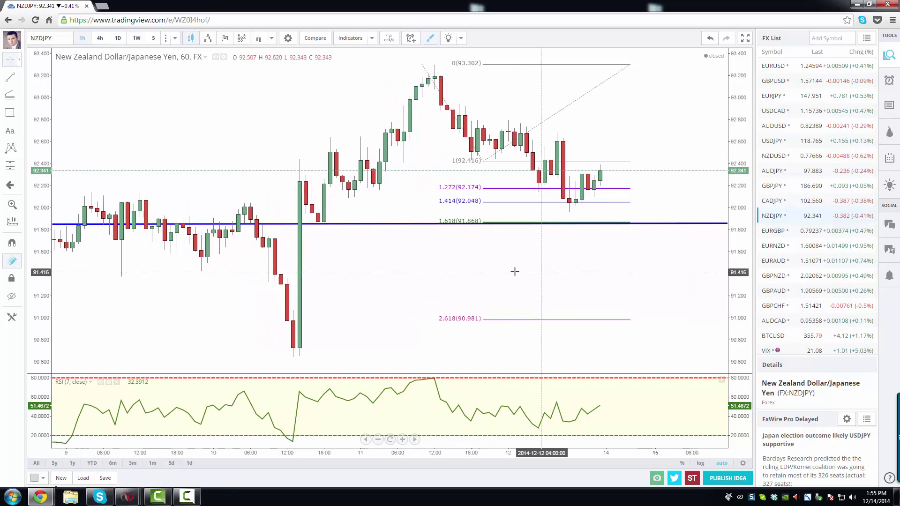
Step: Examine EURGBP on the 1-hour chart and then the daily chart, focusing on the harmonic pattern and its Fibonacci levels
{"action": "left_click", "coordinate": [773, 230]}
{"action": "scroll", "coordinate": [342, 305], "scroll_direction": "down", "scroll_amount": 2}
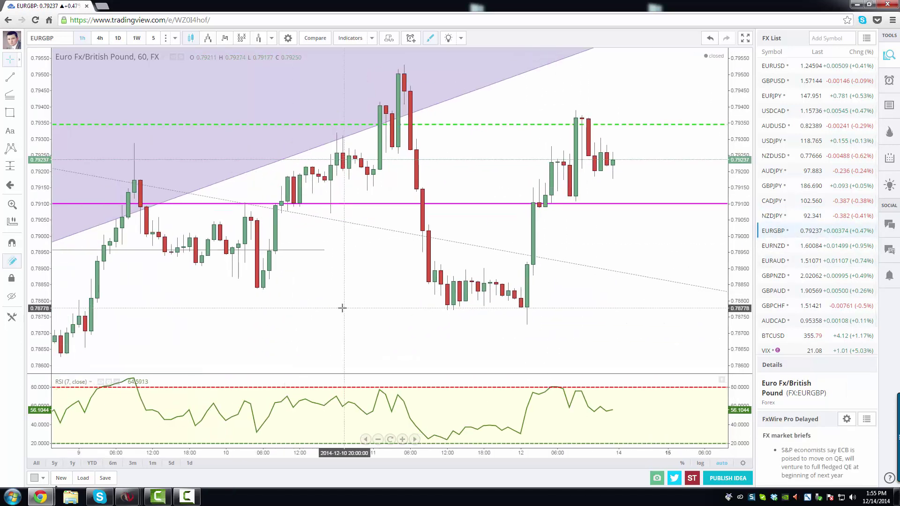
{"action": "left_click", "coordinate": [118, 37]}
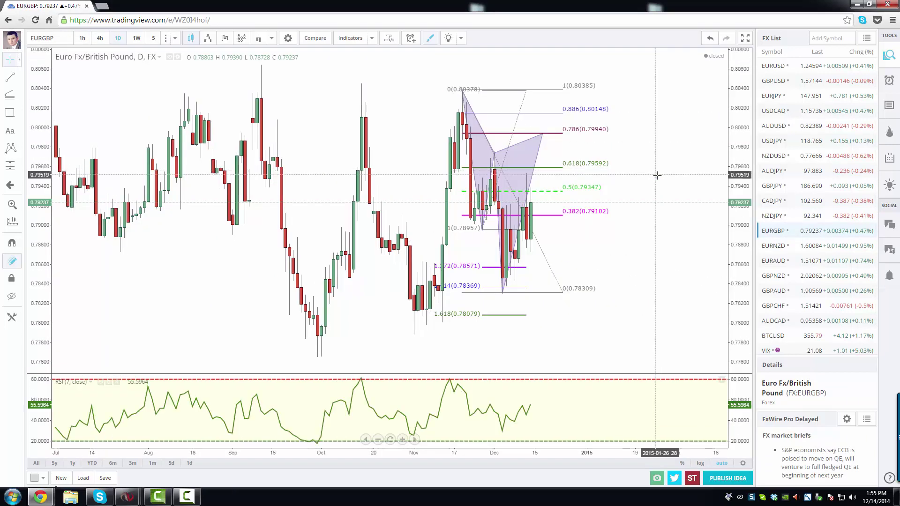
{"action": "scroll", "coordinate": [584, 311], "scroll_direction": "up", "scroll_amount": 5}
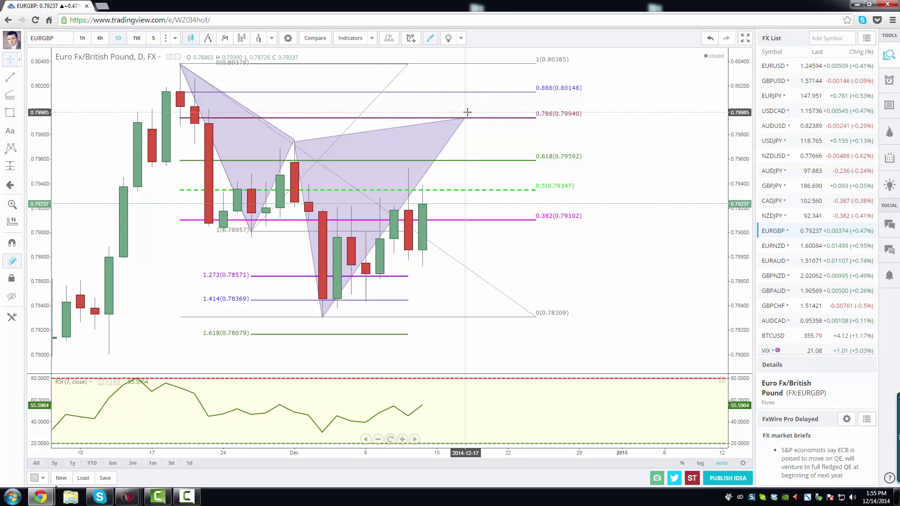
Step: Open the daily EURAUD chart by way of EURNZD and examine its price history back to early 2014 around the shaded zone
{"action": "left_click", "coordinate": [774, 246]}
{"action": "left_click", "coordinate": [774, 260]}
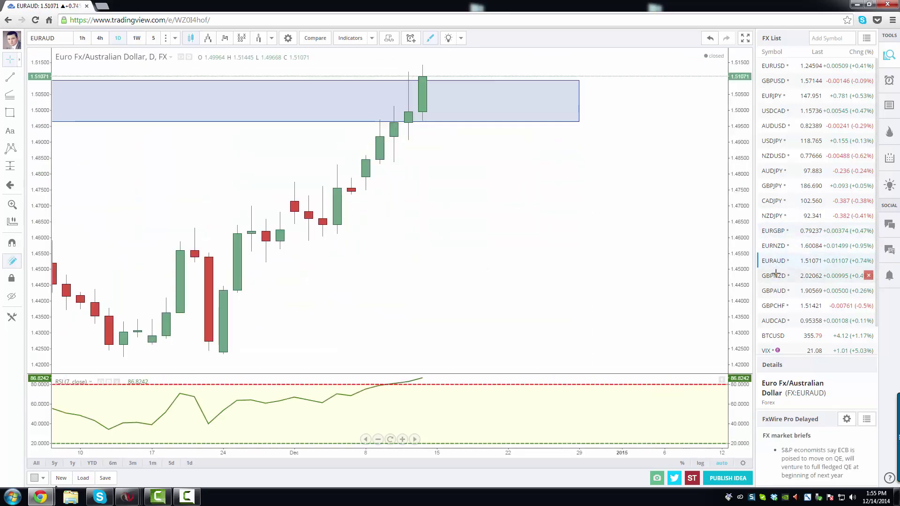
{"action": "scroll", "coordinate": [562, 265], "scroll_direction": "down", "scroll_amount": 5}
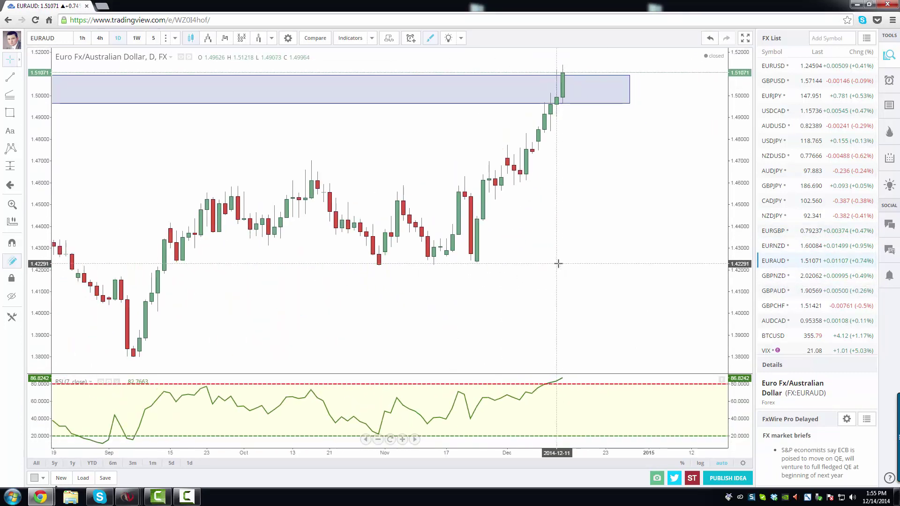
{"action": "left_click_drag", "start_coordinate": [544, 247], "coordinate": [589, 252]}
{"action": "scroll", "coordinate": [589, 252], "scroll_direction": "down", "scroll_amount": 2}
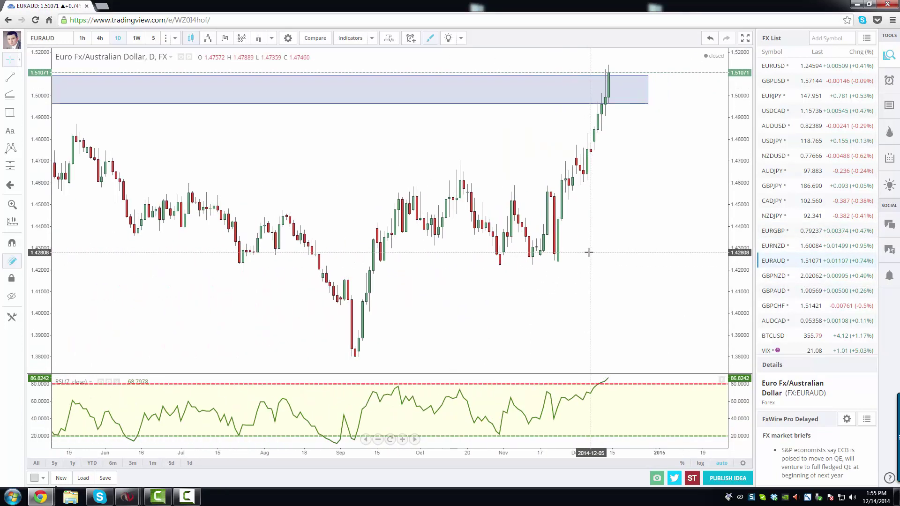
{"action": "scroll", "coordinate": [591, 253], "scroll_direction": "down", "scroll_amount": 3}
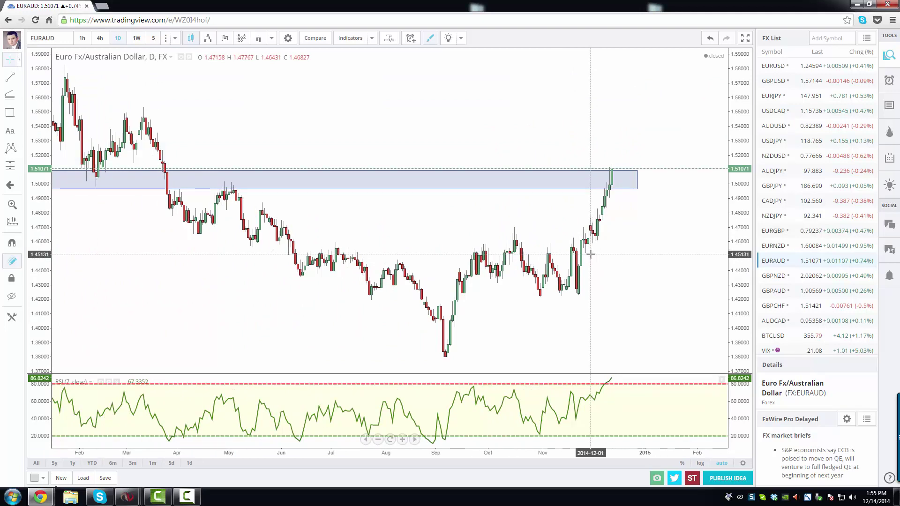
{"action": "scroll", "coordinate": [590, 254], "scroll_direction": "up", "scroll_amount": 3}
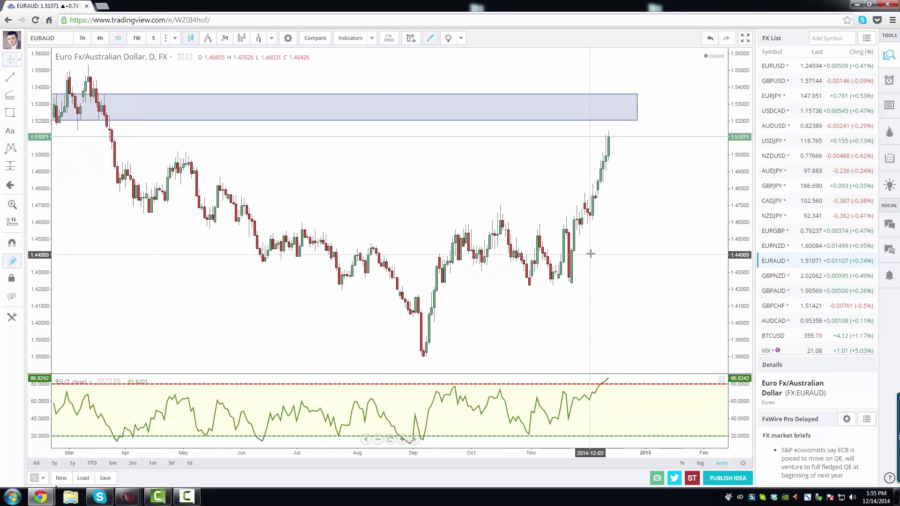
{"action": "left_click_drag", "start_coordinate": [645, 251], "coordinate": [668, 247]}
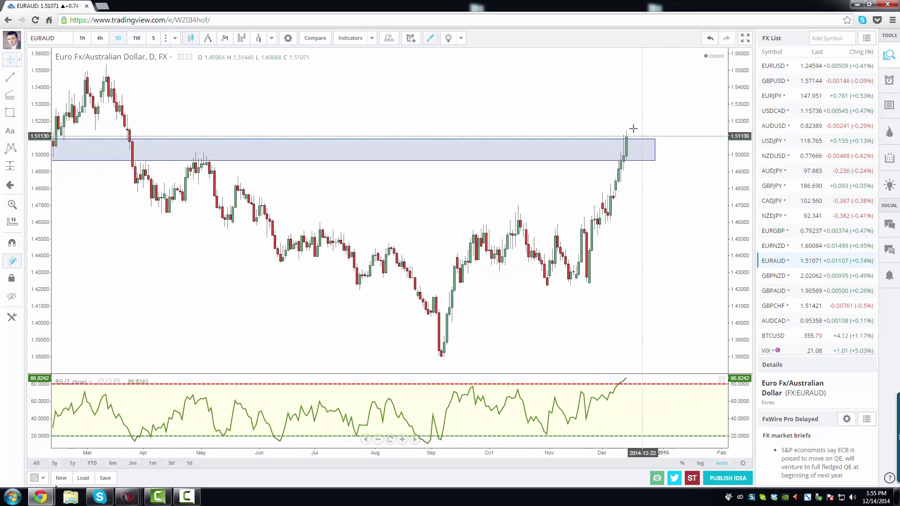
{"action": "scroll", "coordinate": [494, 195], "scroll_direction": "down", "scroll_amount": 3}
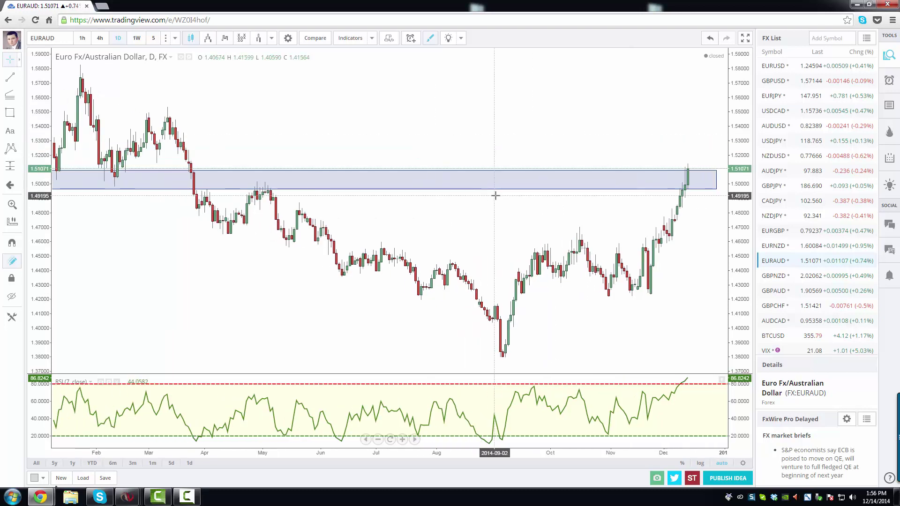
{"action": "left_click_drag", "start_coordinate": [170, 233], "coordinate": [218, 233]}
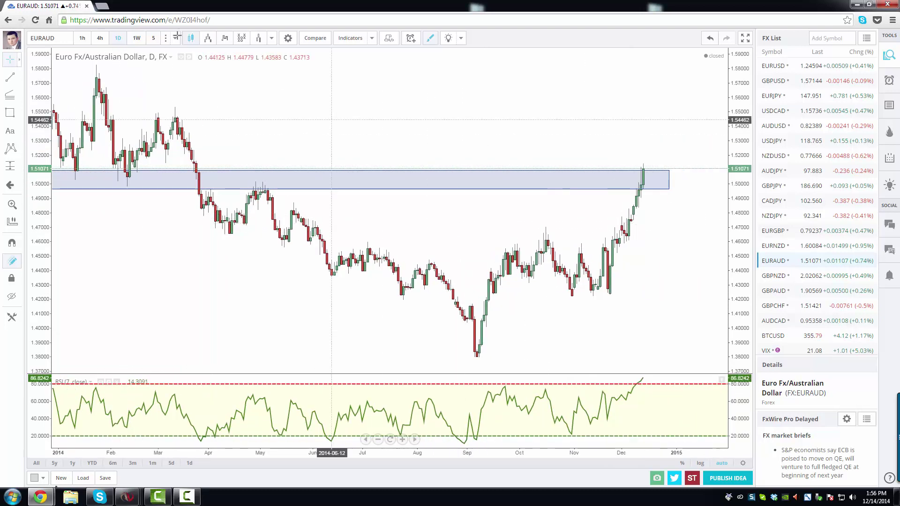
Step: On the 1-hour EURAUD chart, draw a level trend line at about 1.5059 from 12 December 09:00 to 15 December 06:00
{"action": "left_click", "coordinate": [82, 38]}
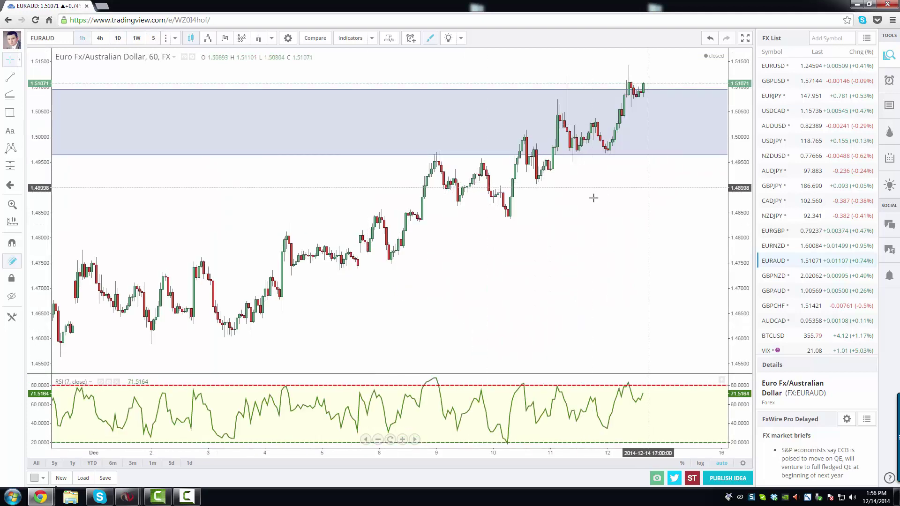
{"action": "scroll", "coordinate": [578, 215], "scroll_direction": "up", "scroll_amount": 3}
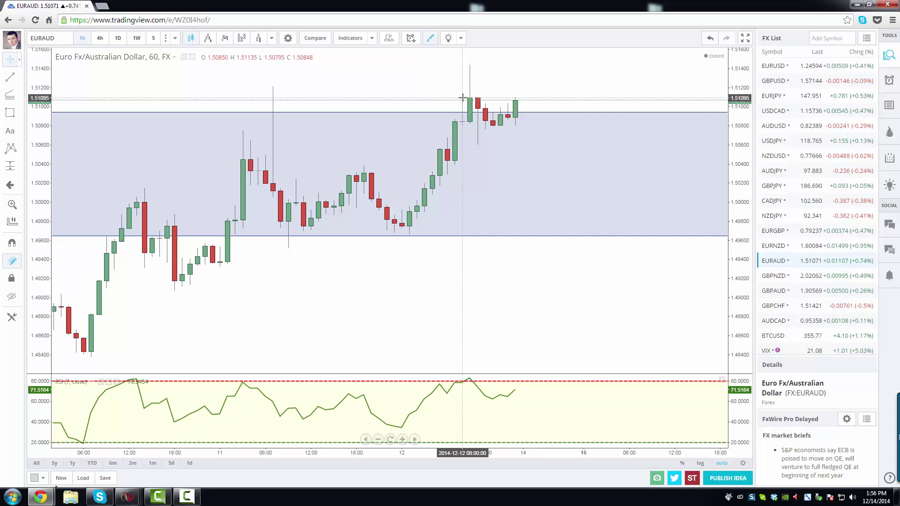
{"action": "left_click", "coordinate": [10, 77]}
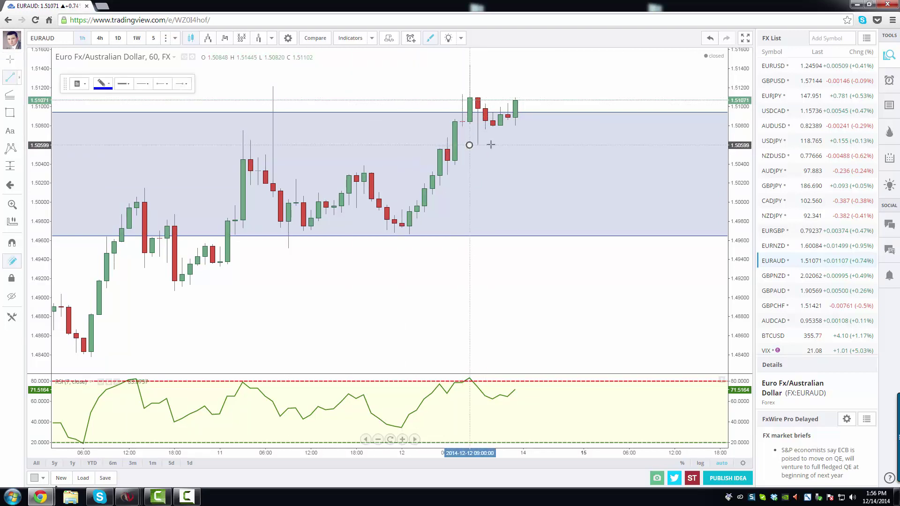
{"action": "left_click_drag", "start_coordinate": [491, 145], "coordinate": [630, 147]}
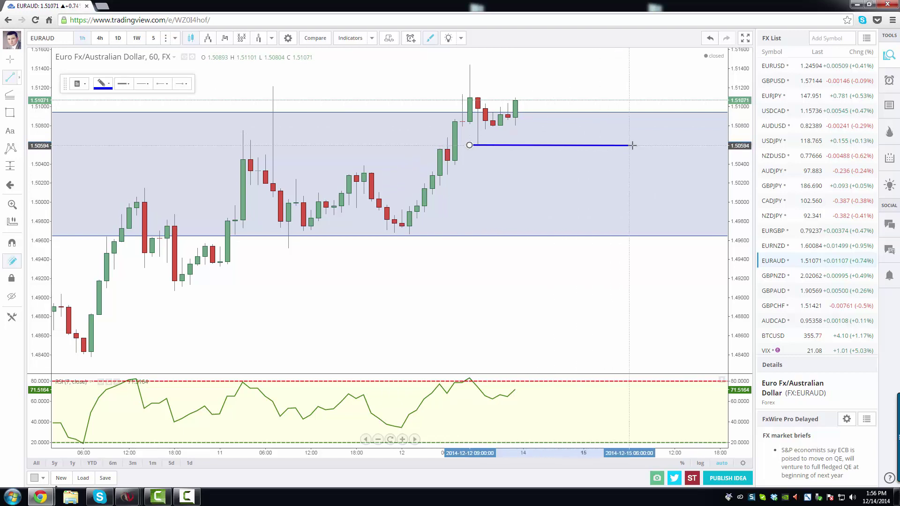
Step: Check EURAUD on the daily chart, then return to the 1-hour chart to examine price against the level line
{"action": "left_click", "coordinate": [117, 38]}
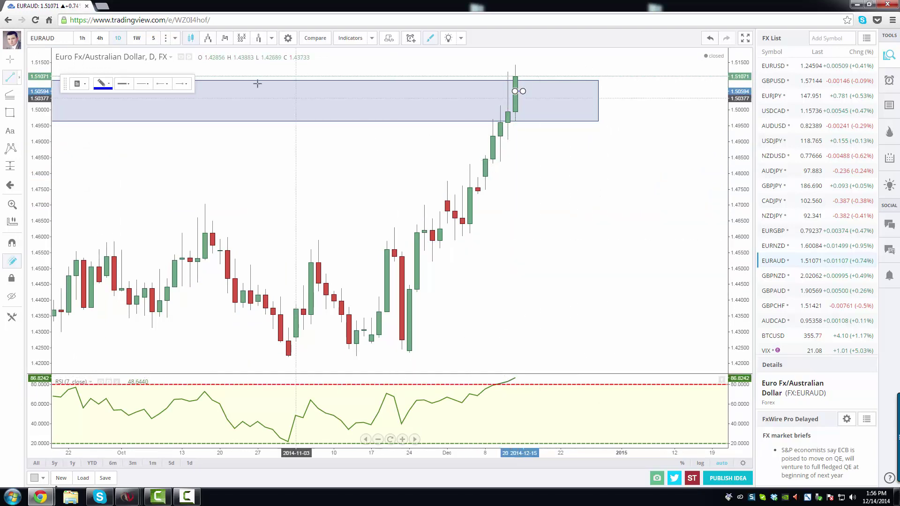
{"action": "left_click", "coordinate": [83, 38]}
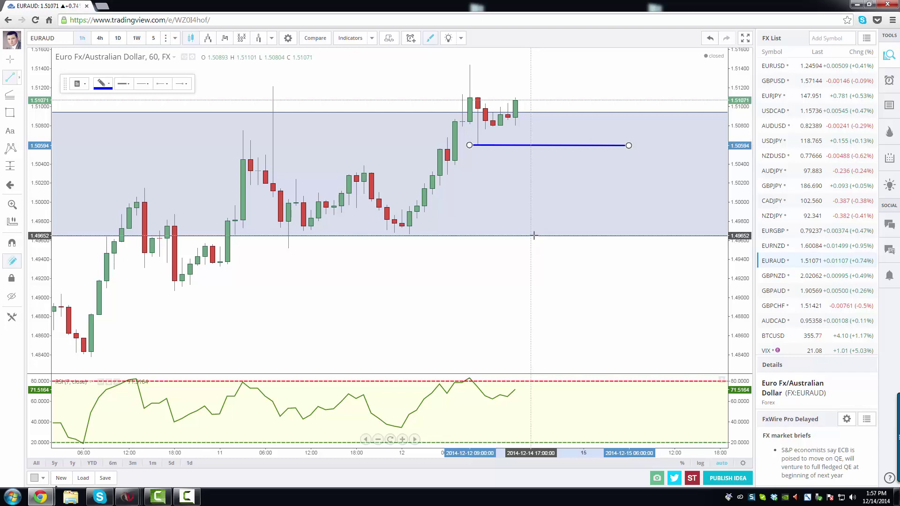
{"action": "left_click_drag", "start_coordinate": [533, 236], "coordinate": [536, 237]}
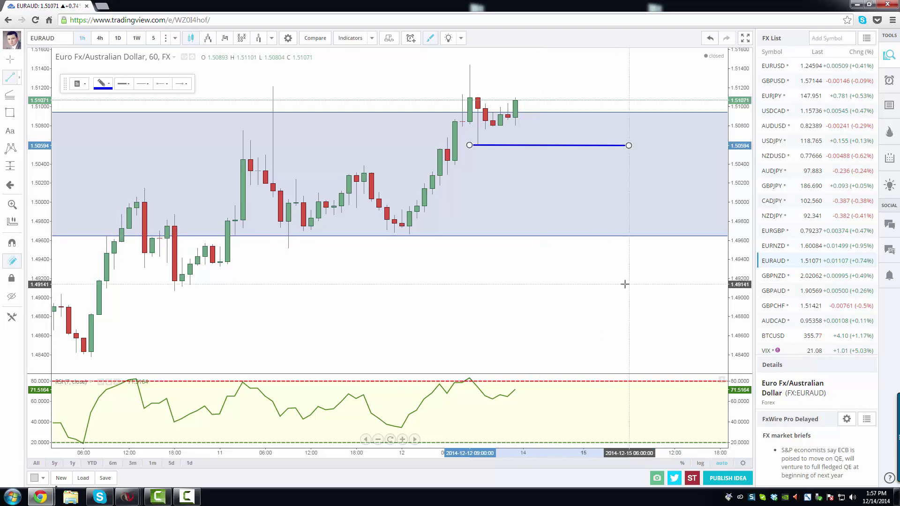
Step: Review the 1-hour charts of GBPNZD, GBPAUD, GBPCHF and AUDCAD, including AUDCAD's price history back to late November
{"action": "left_click", "coordinate": [774, 276]}
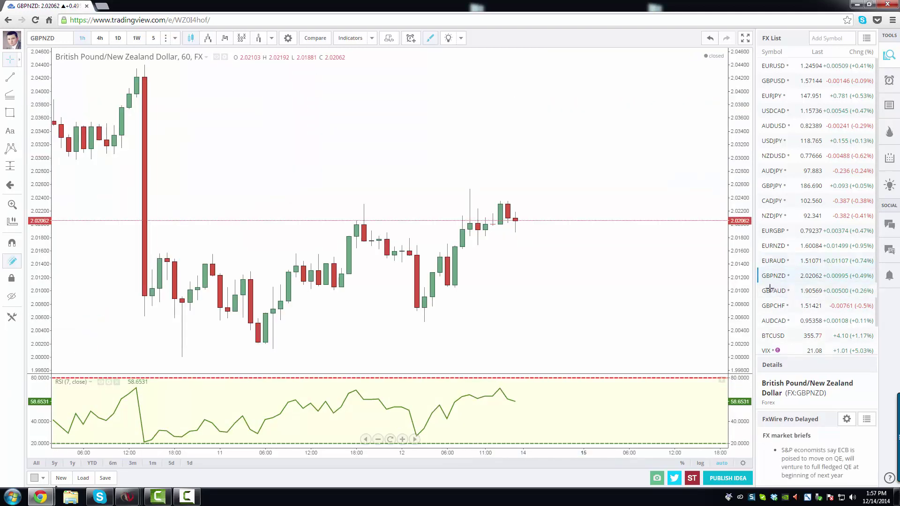
{"action": "left_click", "coordinate": [771, 295]}
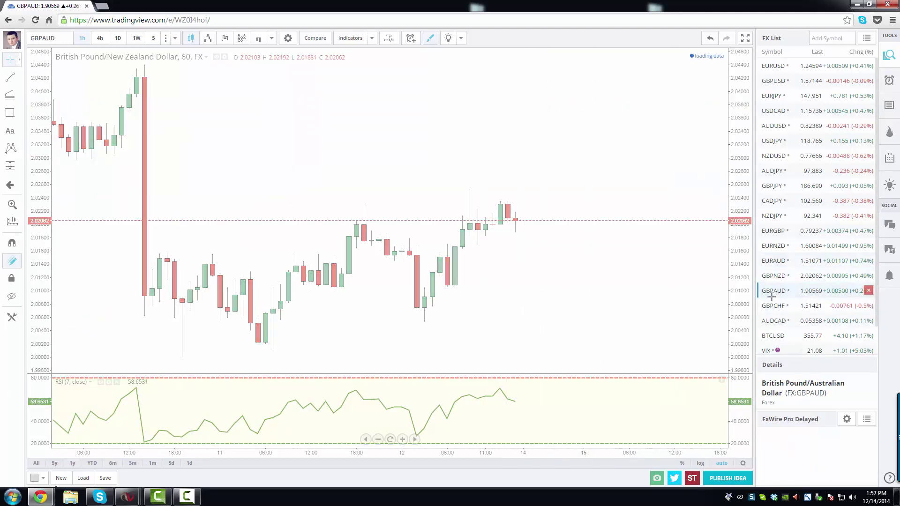
{"action": "left_click", "coordinate": [777, 310]}
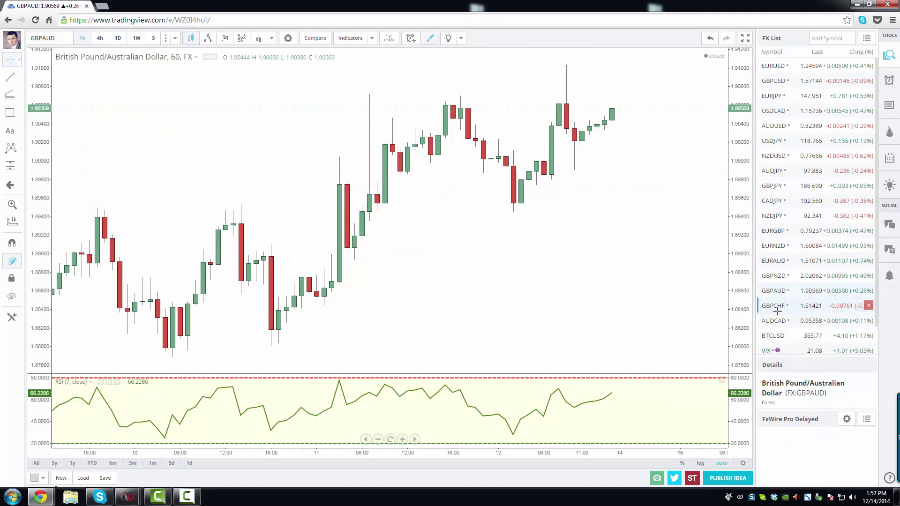
{"action": "left_click", "coordinate": [775, 321]}
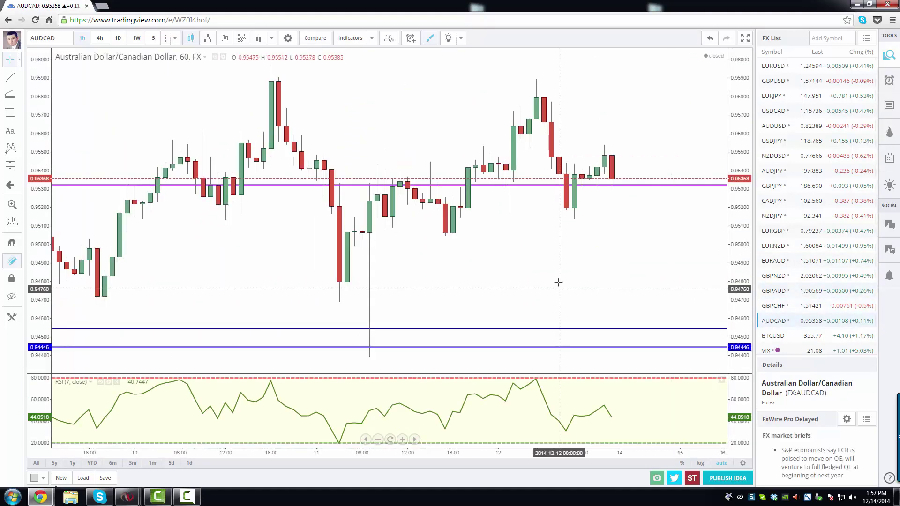
{"action": "scroll", "coordinate": [559, 282], "scroll_direction": "down", "scroll_amount": 8}
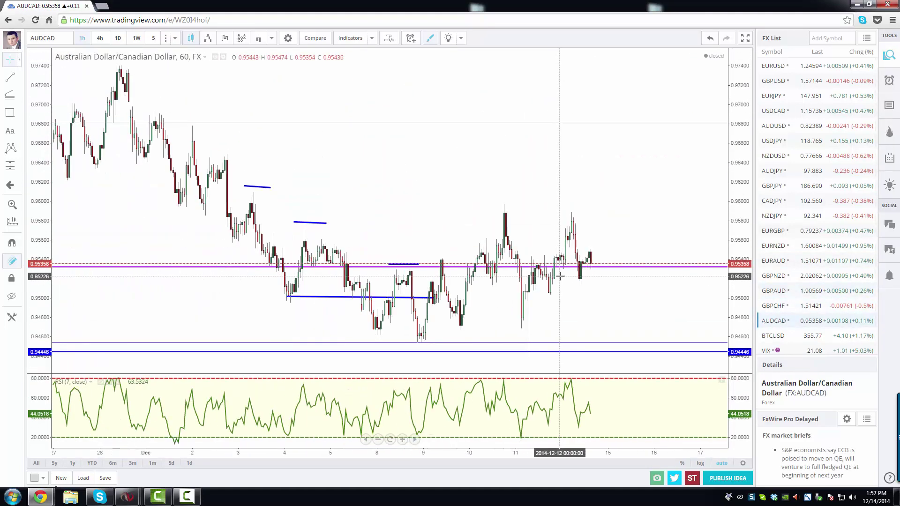
{"action": "scroll", "coordinate": [512, 171], "scroll_direction": "down", "scroll_amount": 5}
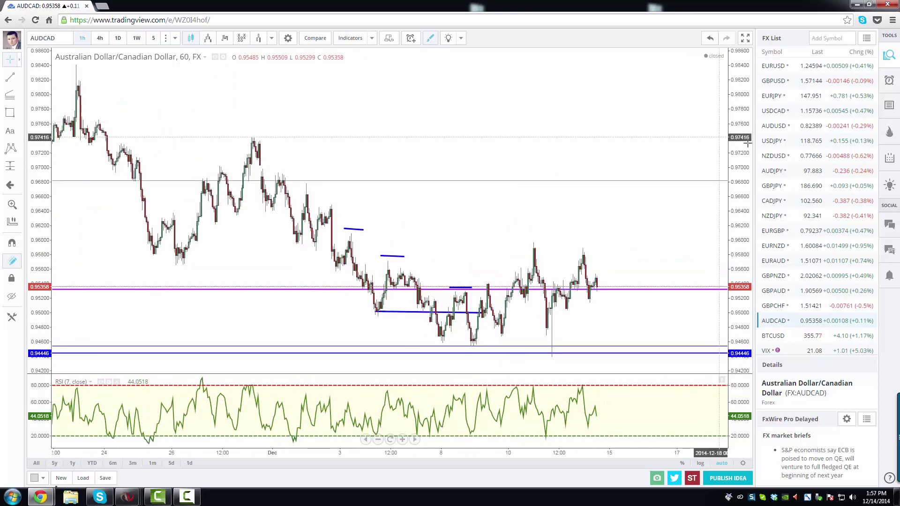
Step: Reopen the 1-hour AUDJPY chart and examine the recent candles against the Fibonacci retracement levels
{"action": "left_click", "coordinate": [772, 171]}
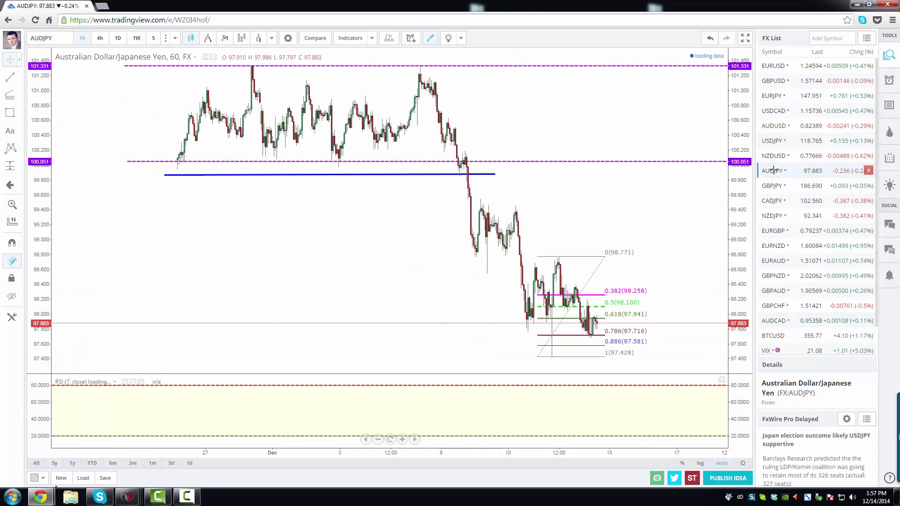
{"action": "left_click_drag", "start_coordinate": [361, 285], "coordinate": [398, 288]}
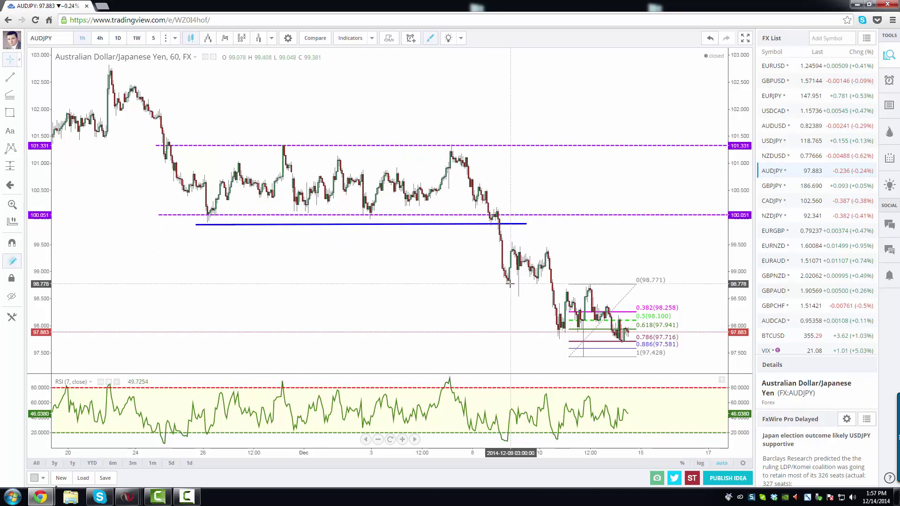
{"action": "scroll", "coordinate": [606, 368], "scroll_direction": "up", "scroll_amount": 3}
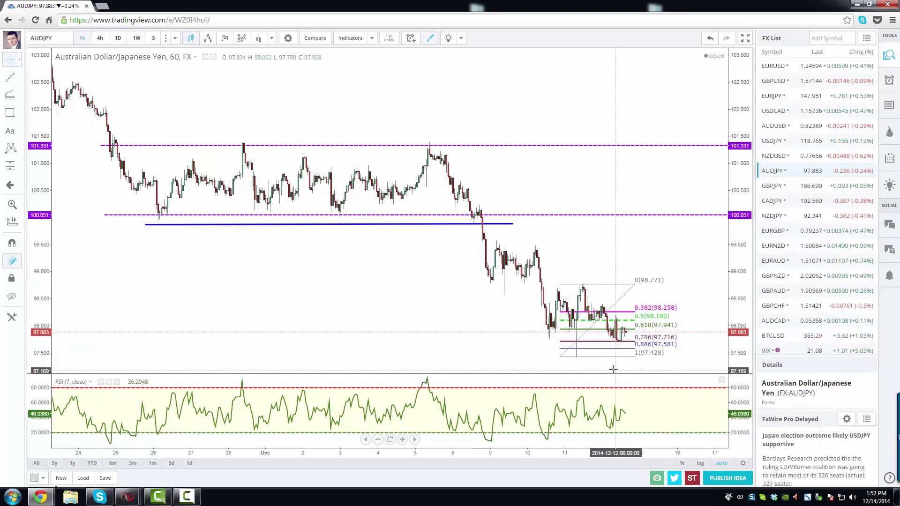
{"action": "scroll", "coordinate": [606, 368], "scroll_direction": "up", "scroll_amount": 3}
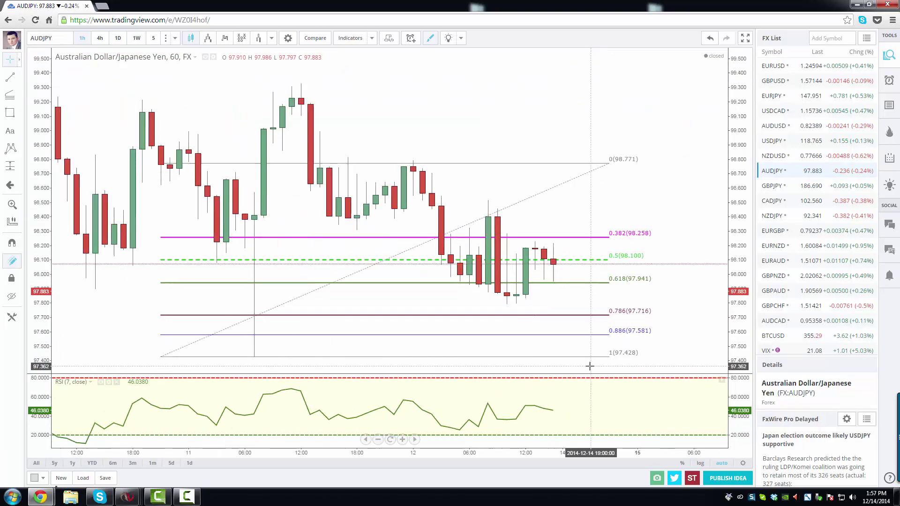
{"action": "left_click_drag", "start_coordinate": [437, 140], "coordinate": [500, 133]}
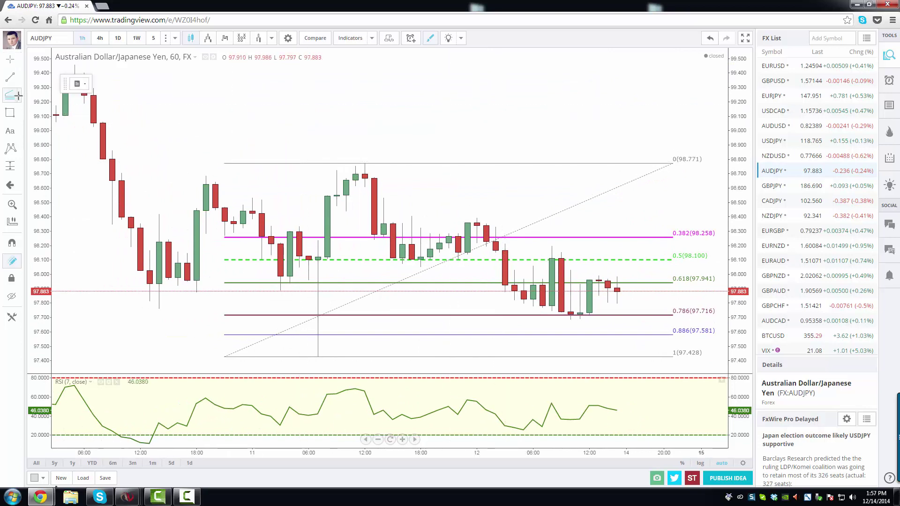
{"action": "left_click", "coordinate": [19, 95]}
{"action": "left_click", "coordinate": [48, 232]}
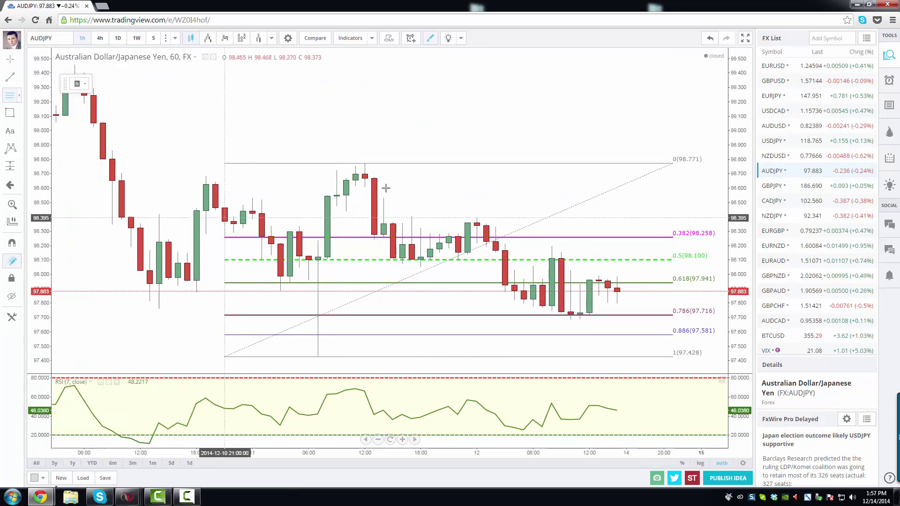
{"action": "left_click", "coordinate": [364, 165]}
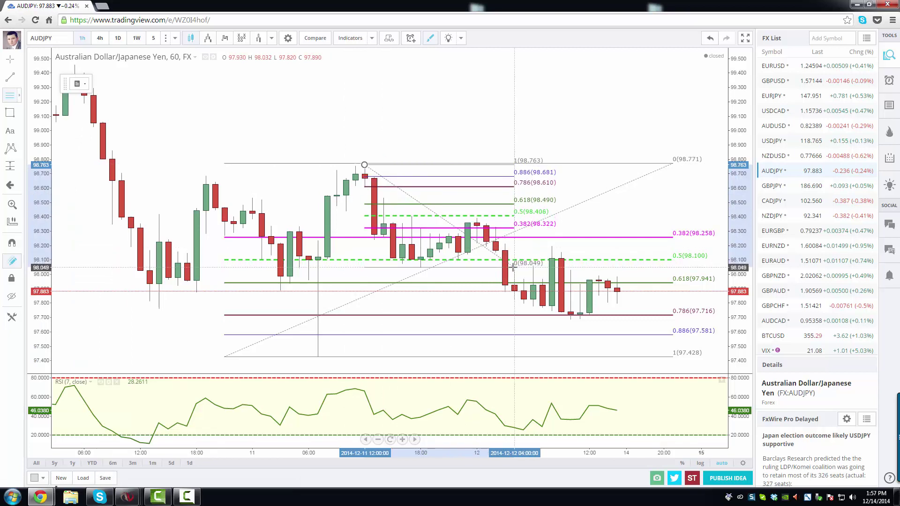
{"action": "key", "text": "Escape"}
{"action": "right_click", "coordinate": [475, 140]}
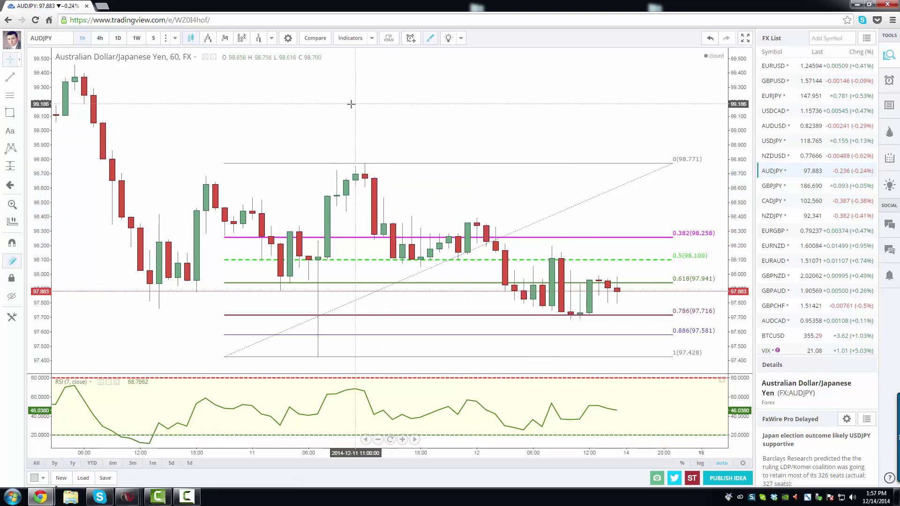
Step: Delete the Fibonacci retracement from the 1-hour AUDJPY chart
{"action": "mouse_move", "coordinate": [351, 100]}
{"action": "left_mouse_down"}
{"action": "mouse_move", "coordinate": [422, 101]}
{"action": "mouse_move", "coordinate": [335, 100]}
{"action": "left_mouse_up"}
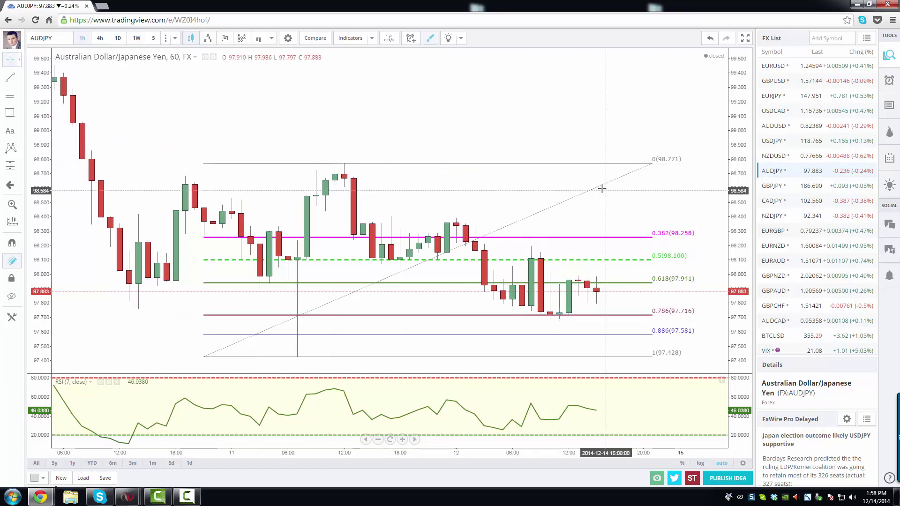
{"action": "key", "text": "Delete"}
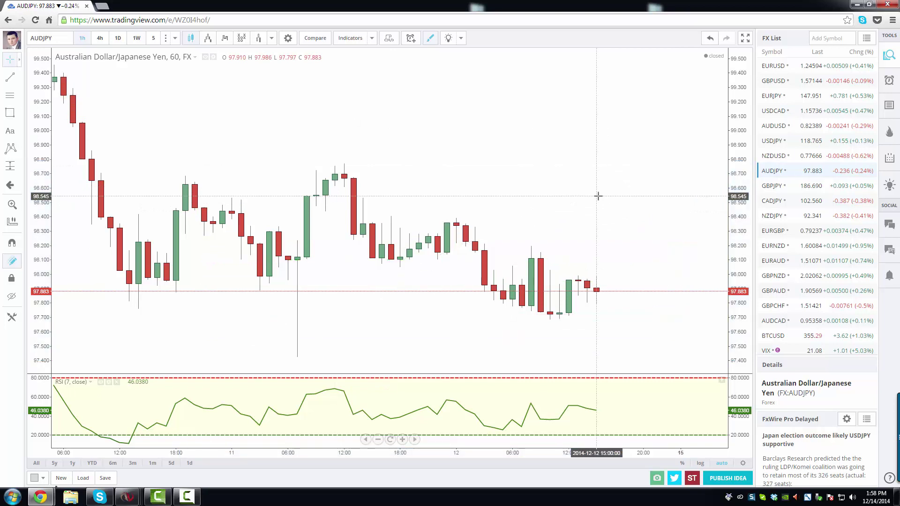
Step: Check AUDJPY on the daily chart, then return to the 1-hour chart to view the range between the dashed 101.331 and 100.051 levels
{"action": "left_click", "coordinate": [118, 38]}
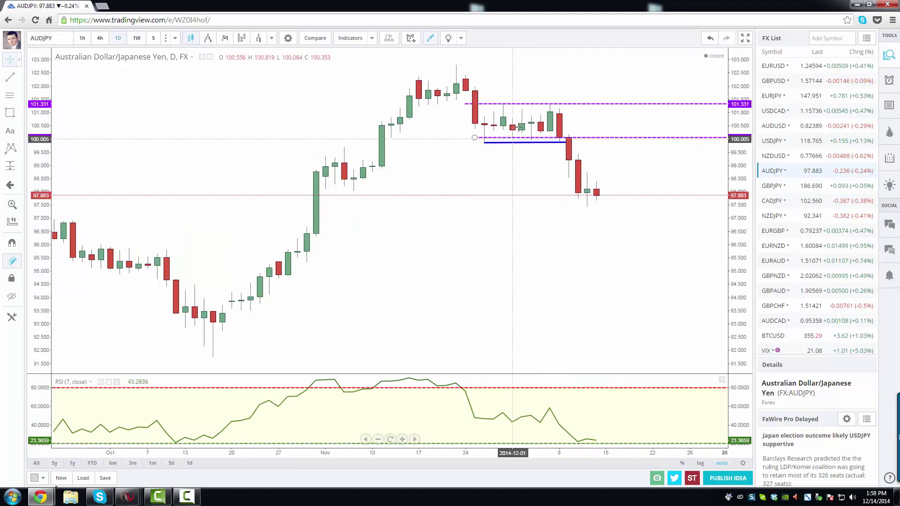
{"action": "left_click", "coordinate": [82, 38]}
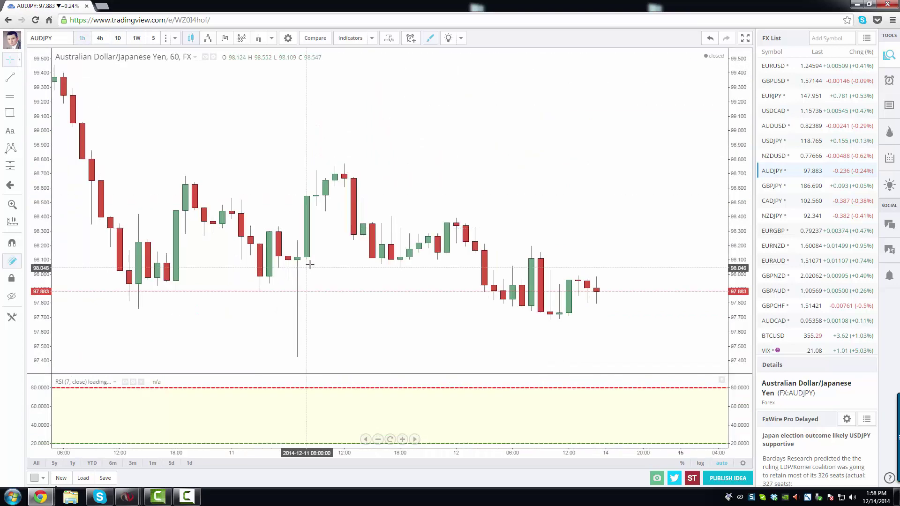
{"action": "scroll", "coordinate": [307, 261], "scroll_direction": "down", "scroll_amount": 6}
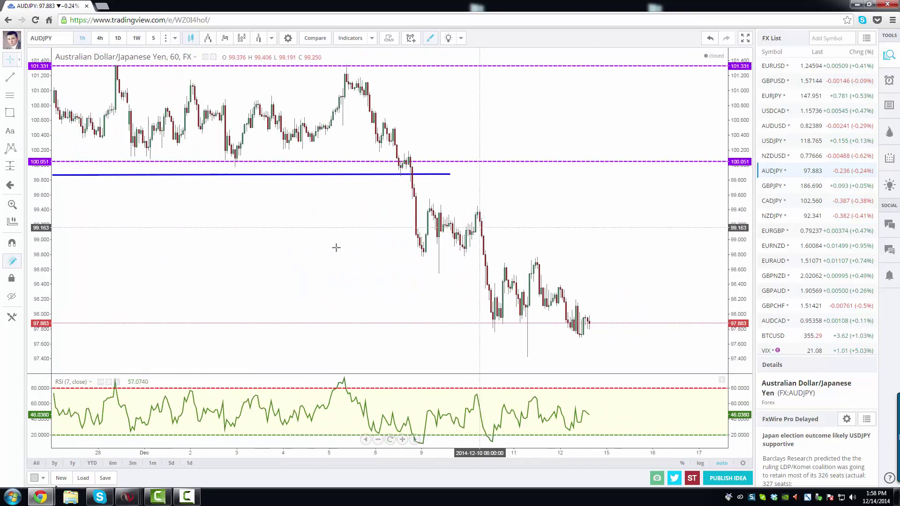
{"action": "scroll", "coordinate": [385, 260], "scroll_direction": "down", "scroll_amount": 3}
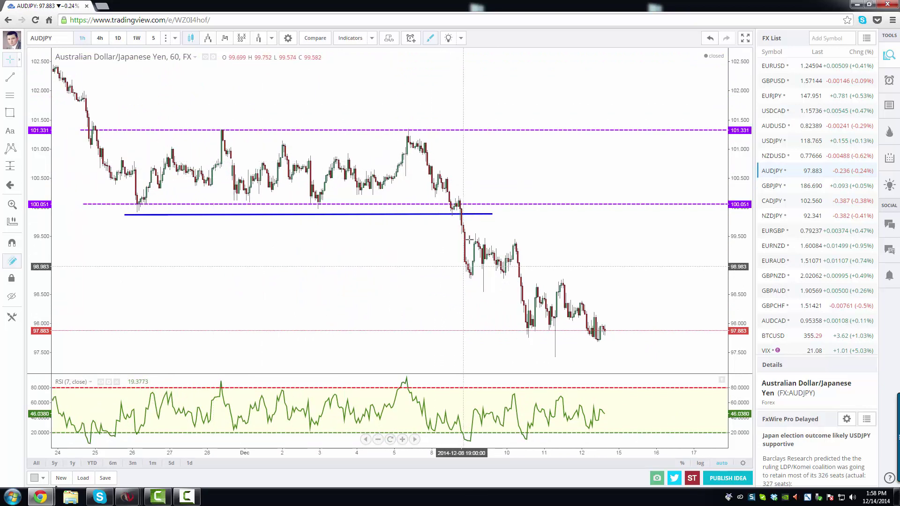
{"action": "left_click_drag", "start_coordinate": [455, 205], "coordinate": [455, 204]}
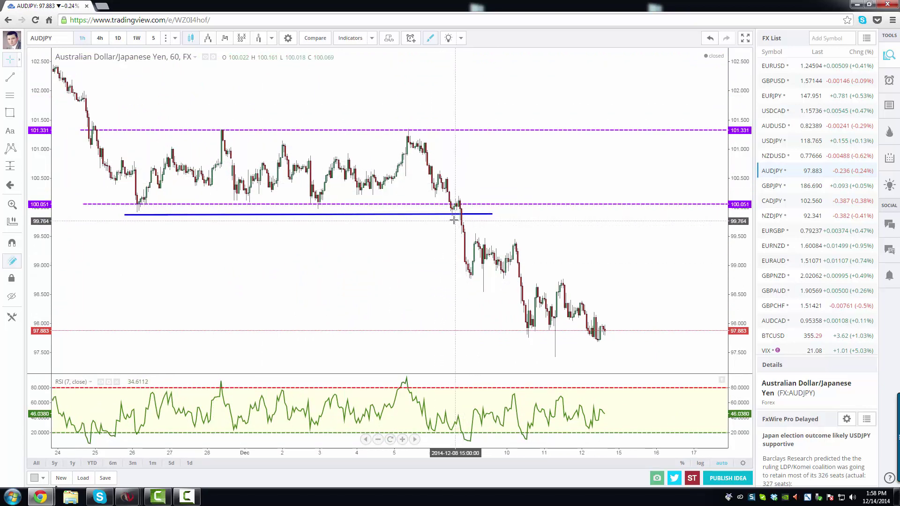
Step: Examine AUDJPY's hourly candles from late November to the latest bar against the blue support line and the dashed range levels
{"action": "left_click_drag", "start_coordinate": [317, 257], "coordinate": [499, 269]}
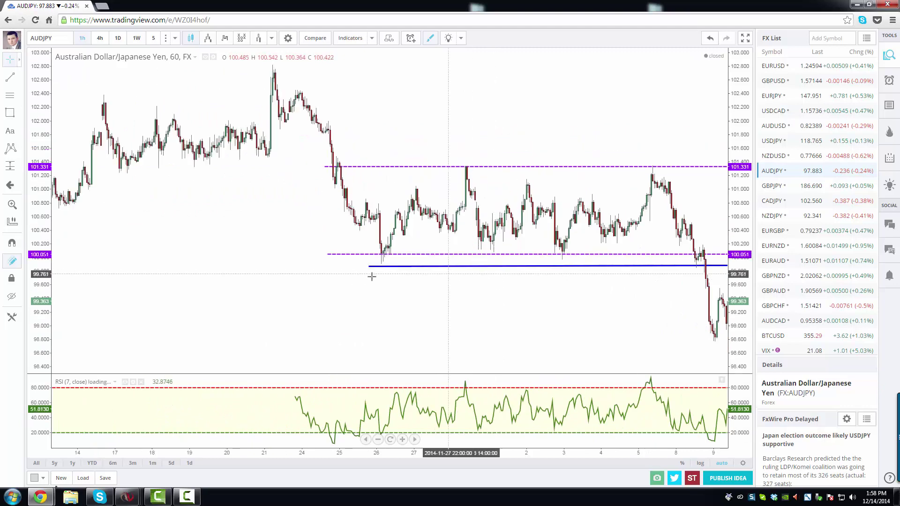
{"action": "scroll", "coordinate": [372, 280], "scroll_direction": "up", "scroll_amount": 2}
{"action": "scroll", "coordinate": [371, 280], "scroll_direction": "up", "scroll_amount": 3}
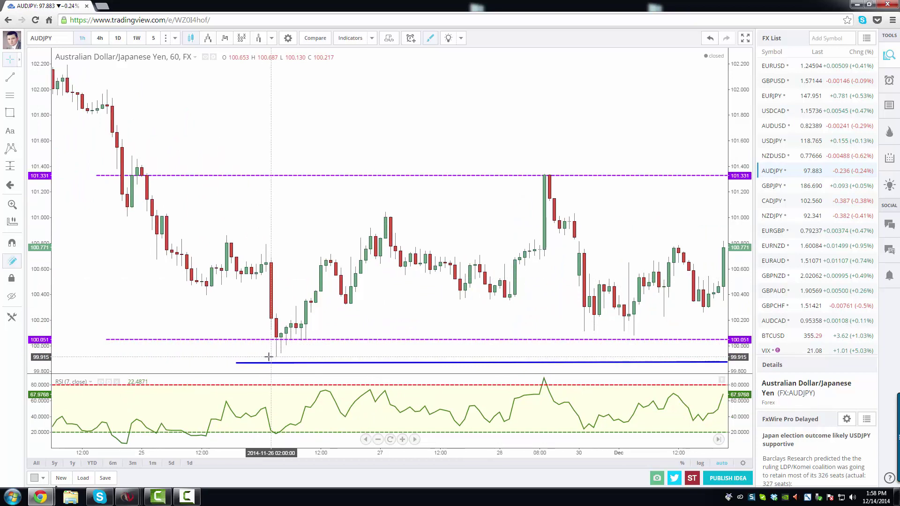
{"action": "left_click", "coordinate": [269, 363]}
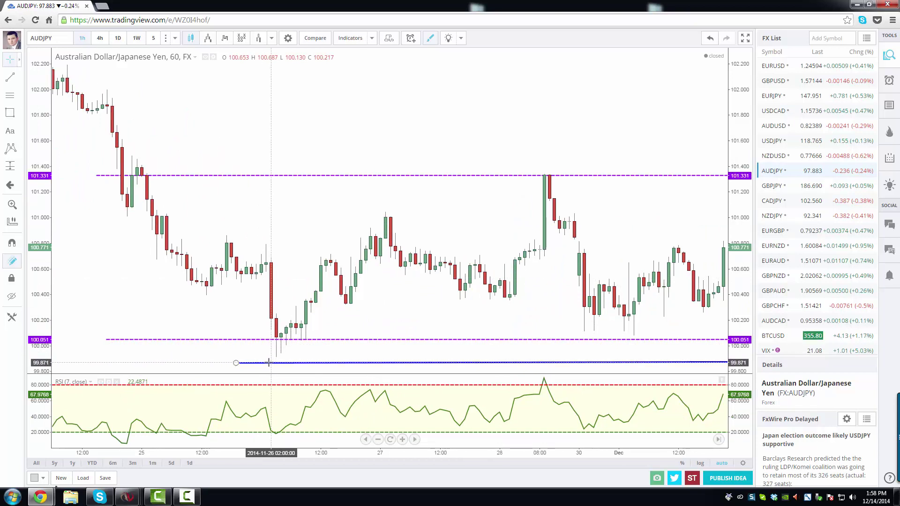
{"action": "left_click_drag", "start_coordinate": [546, 322], "coordinate": [249, 305]}
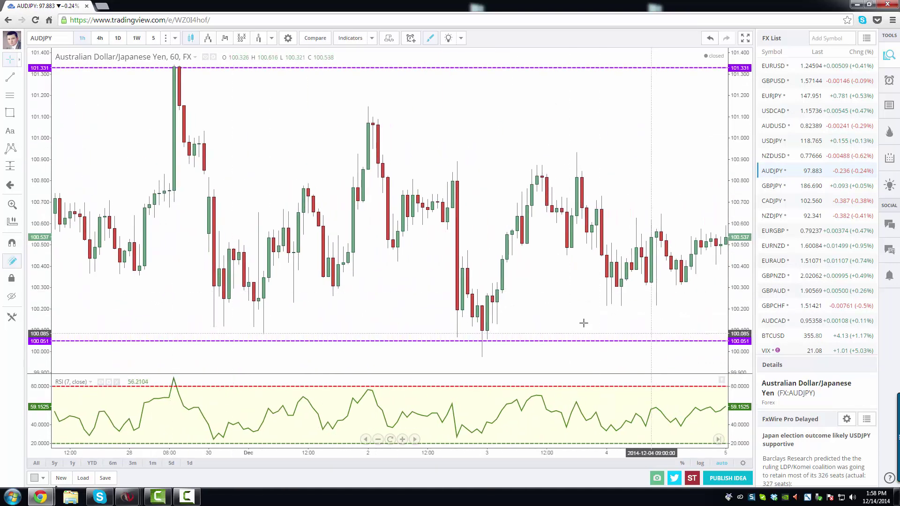
{"action": "scroll", "coordinate": [583, 323], "scroll_direction": "down", "scroll_amount": 5}
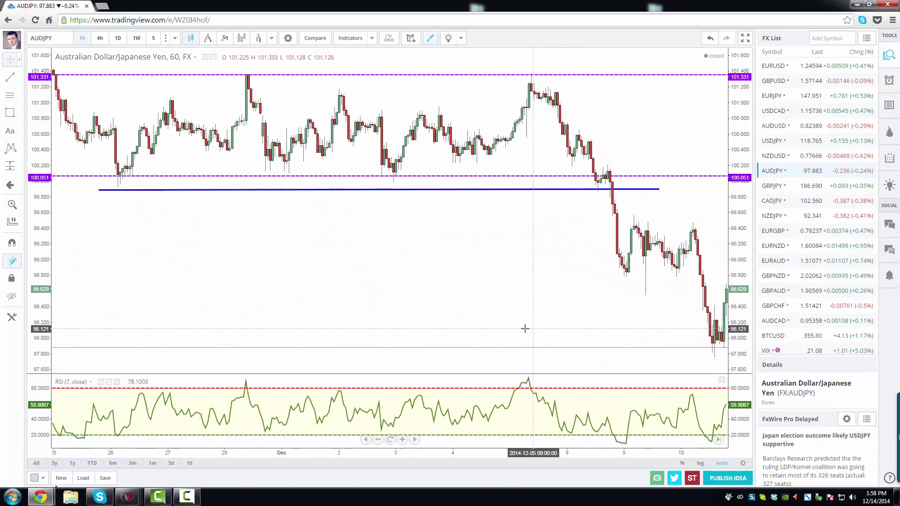
{"action": "left_click_drag", "start_coordinate": [524, 329], "coordinate": [509, 328]}
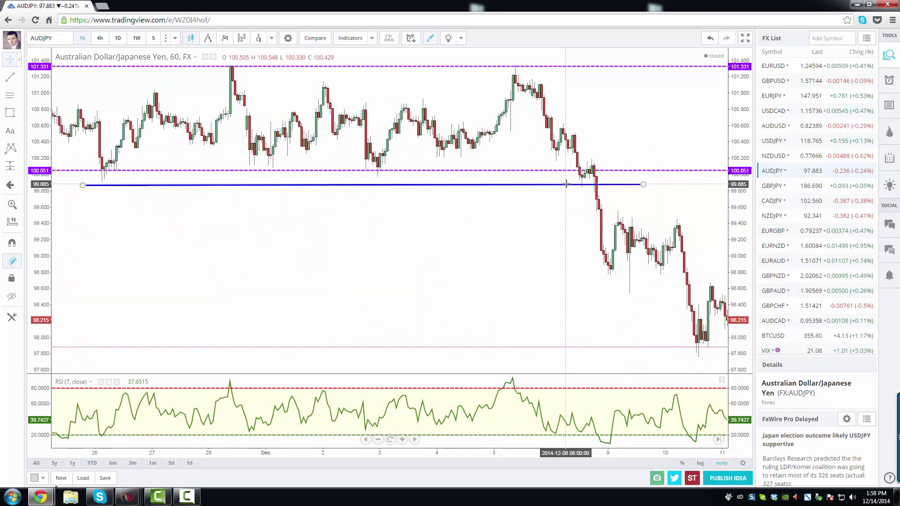
{"action": "left_click_drag", "start_coordinate": [567, 185], "coordinate": [571, 180]}
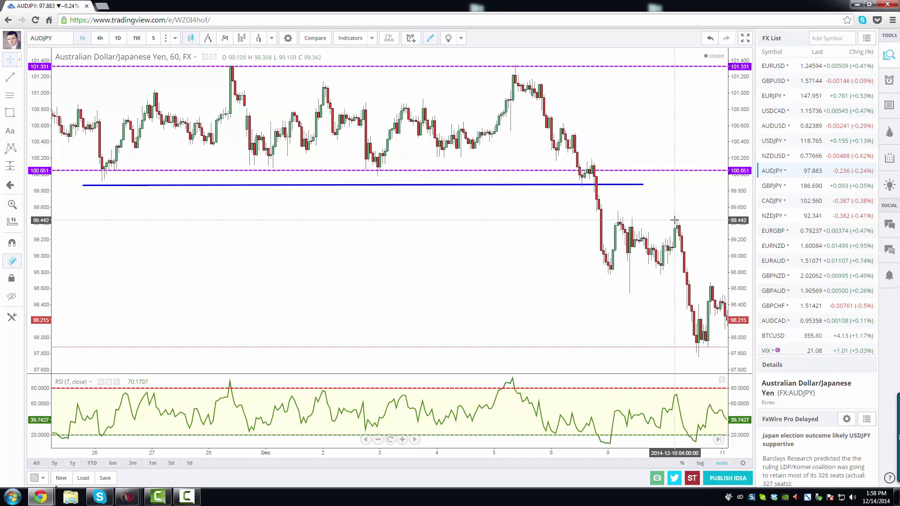
{"action": "left_click_drag", "start_coordinate": [602, 320], "coordinate": [402, 315]}
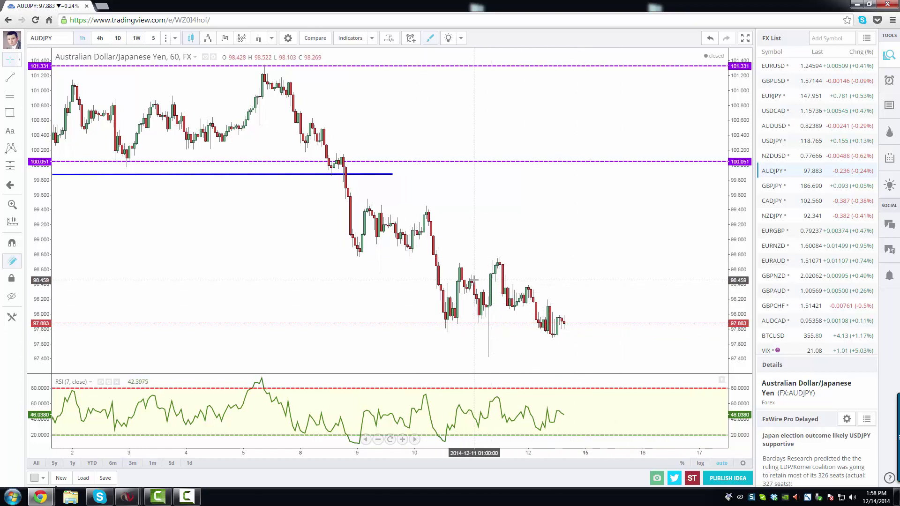
{"action": "left_click_drag", "start_coordinate": [571, 242], "coordinate": [621, 243]}
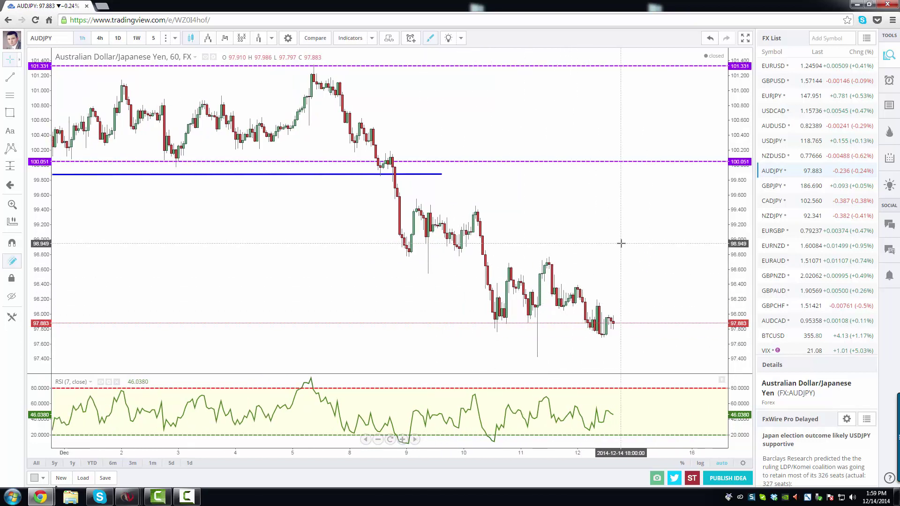